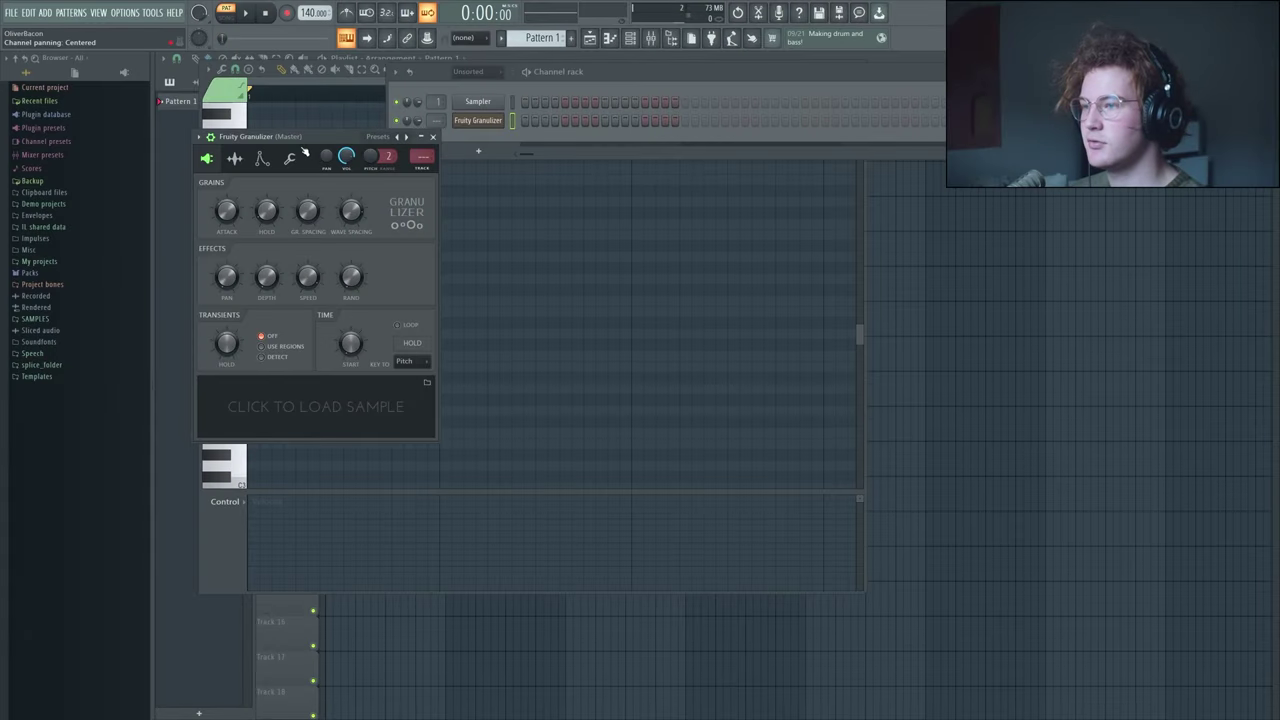
Step: Add a Quanta instrument channel below Fruity Granulizer in the channel rack
left_click_drag(306, 152, 399, 259)
left_click(478, 150)
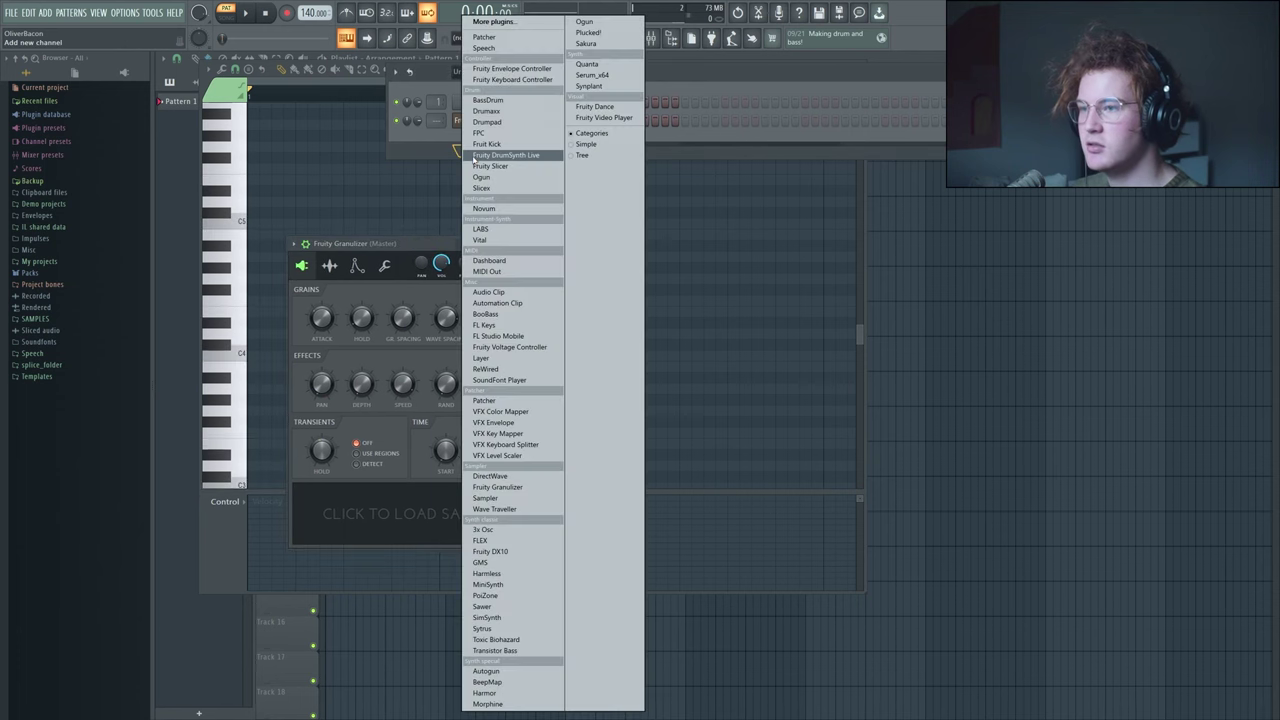
left_click(587, 63)
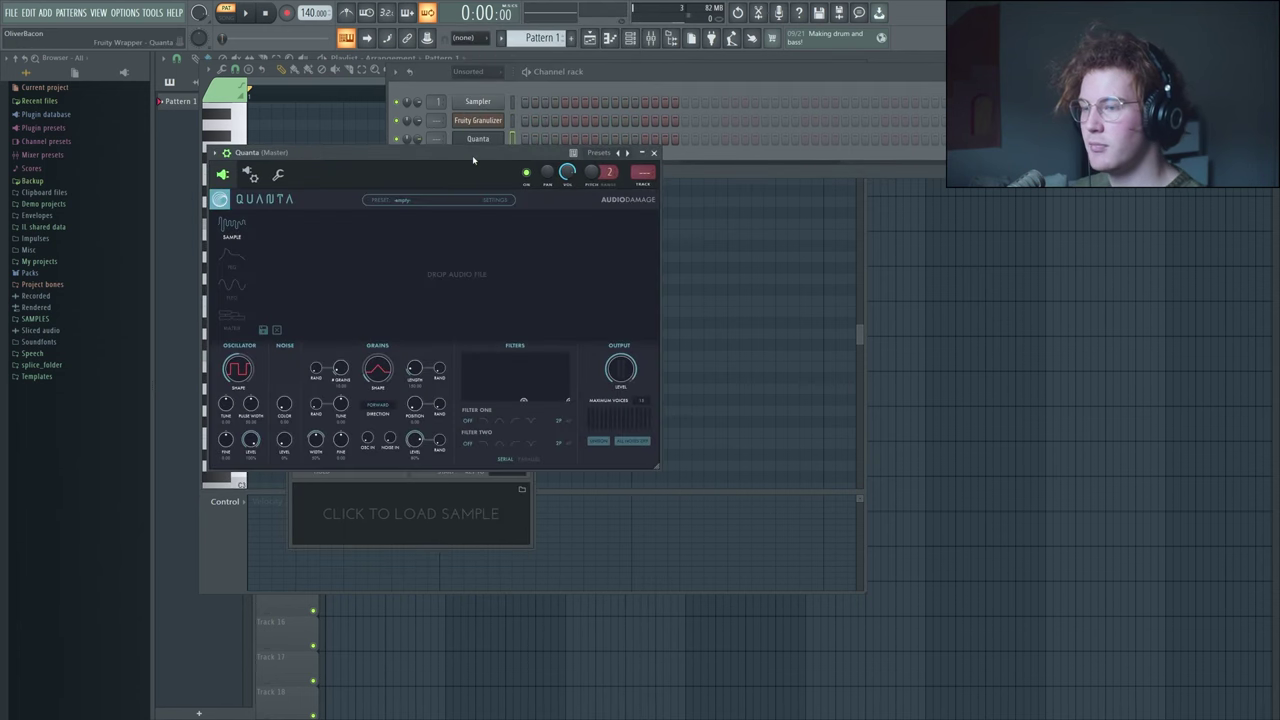
left_click_drag(472, 155, 843, 208)
key("Up")
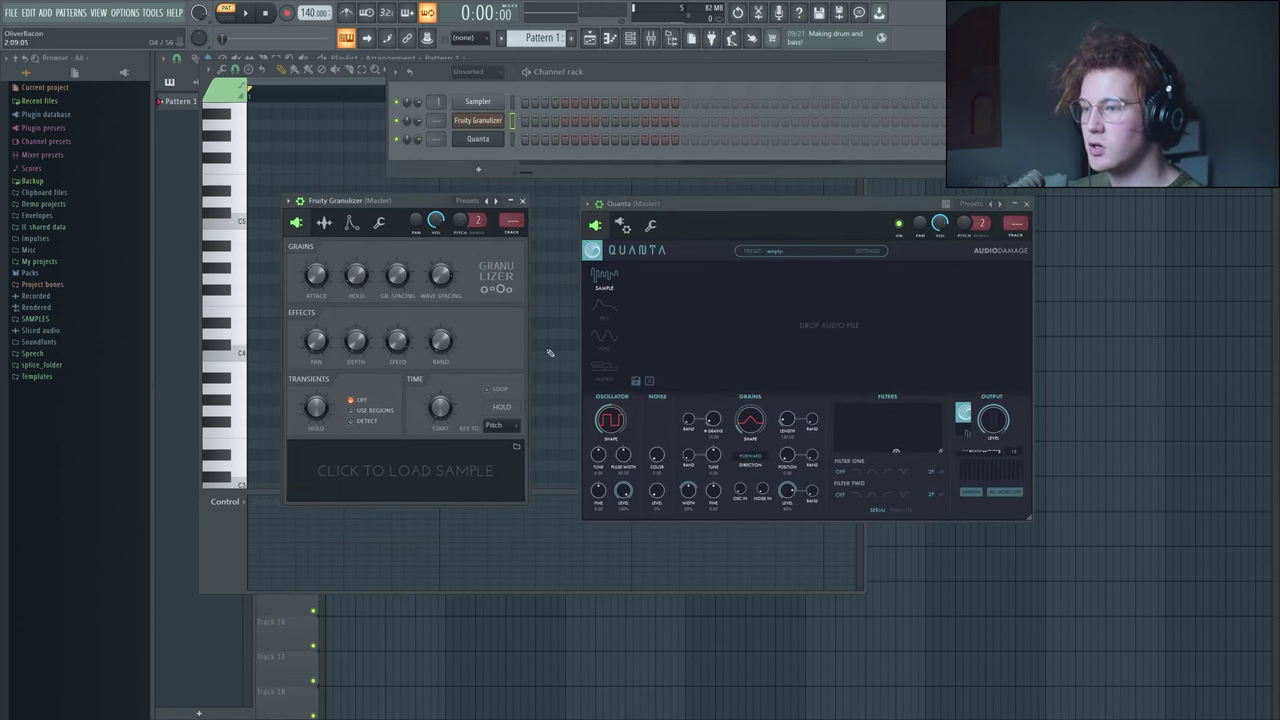
key("Down")
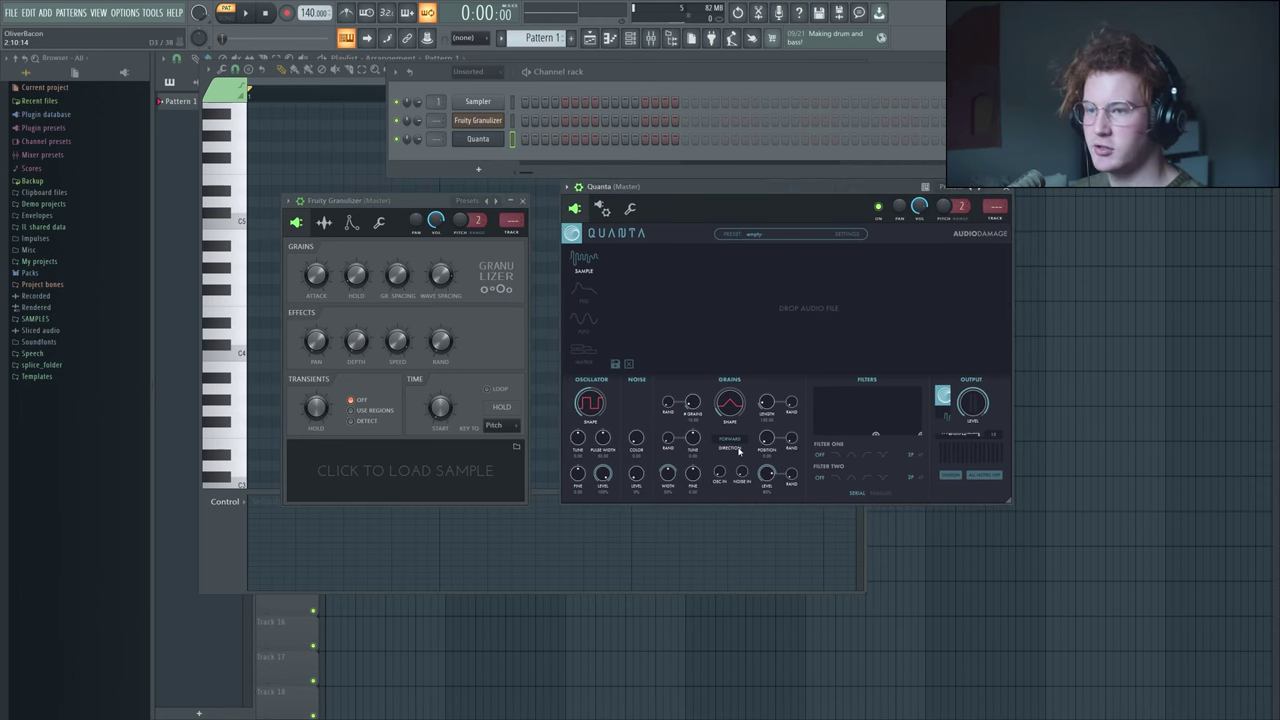
Step: Browse Quanta's LFO, modulation matrix and pitch envelope views, then minimize its window
left_click(588, 323)
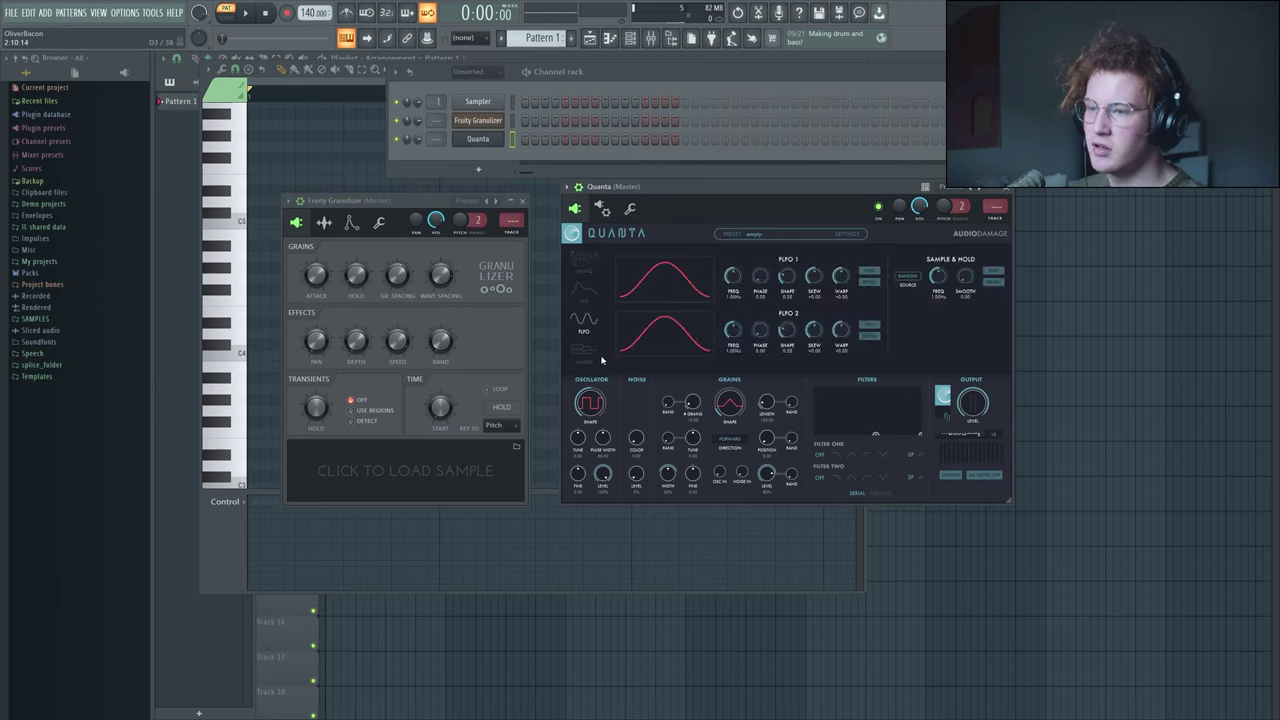
left_click(594, 318)
left_click(591, 301)
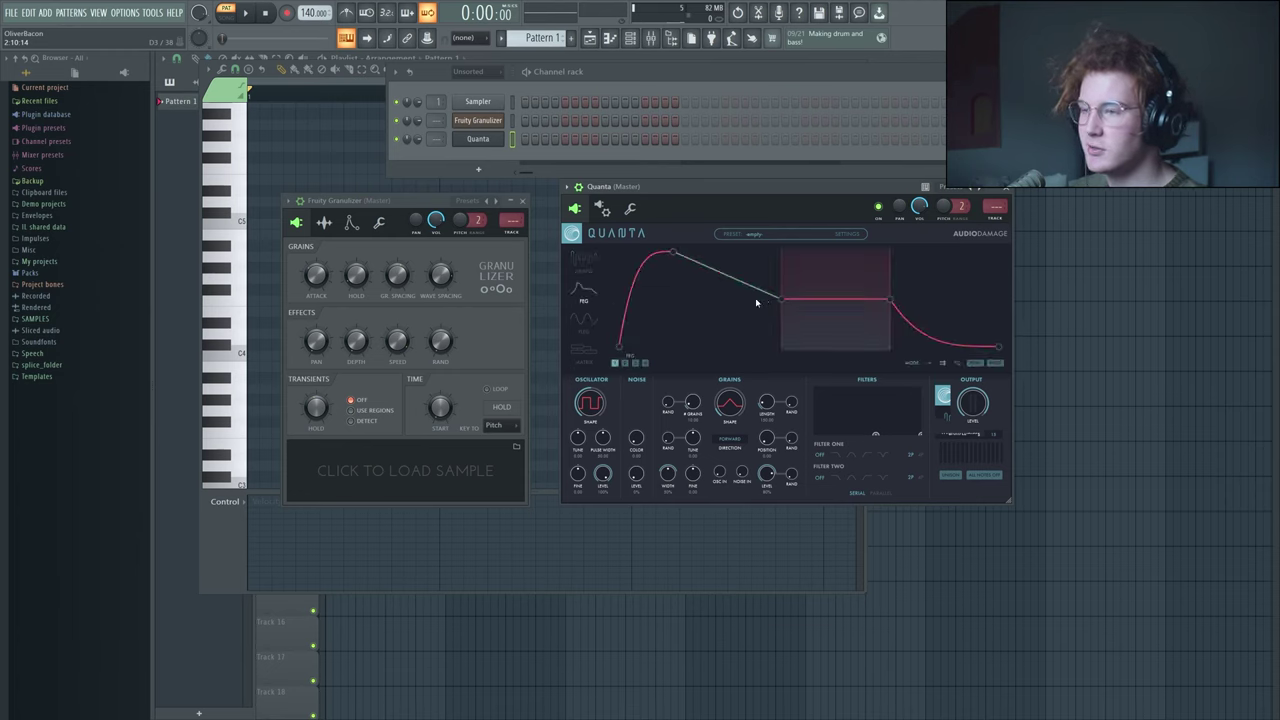
left_click_drag(350, 200, 344, 257)
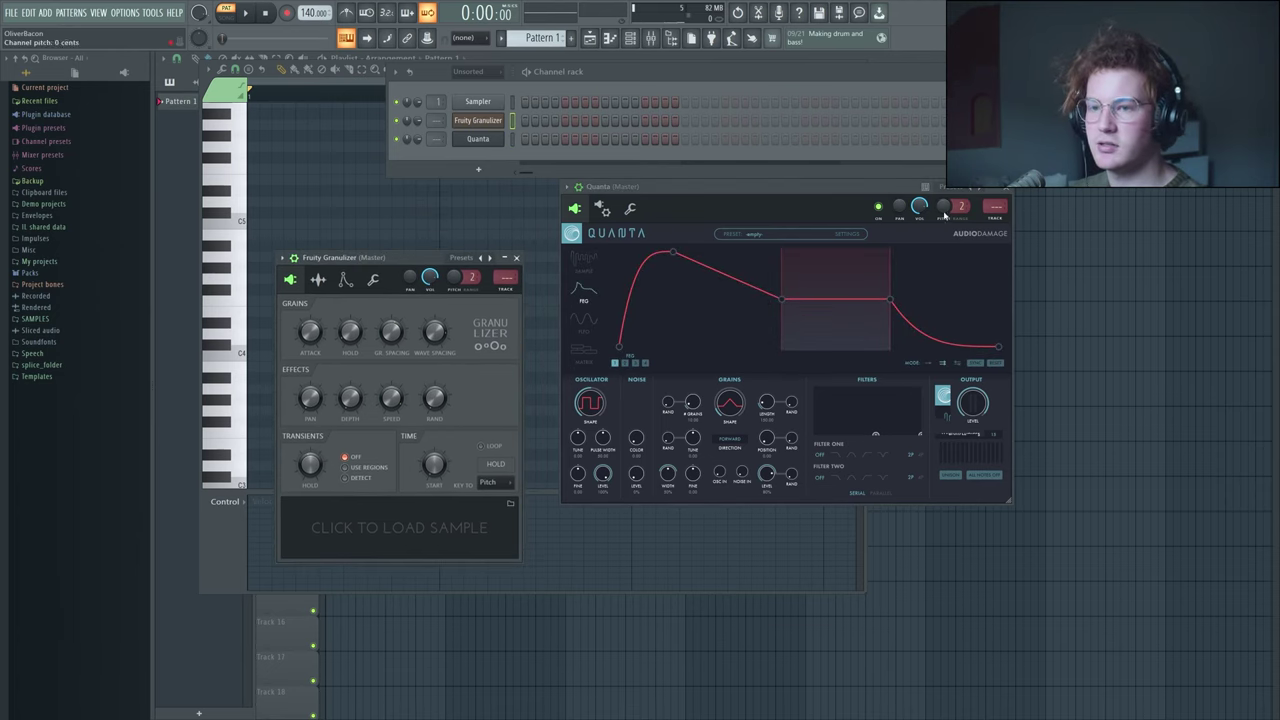
left_click(991, 190)
left_click(345, 280)
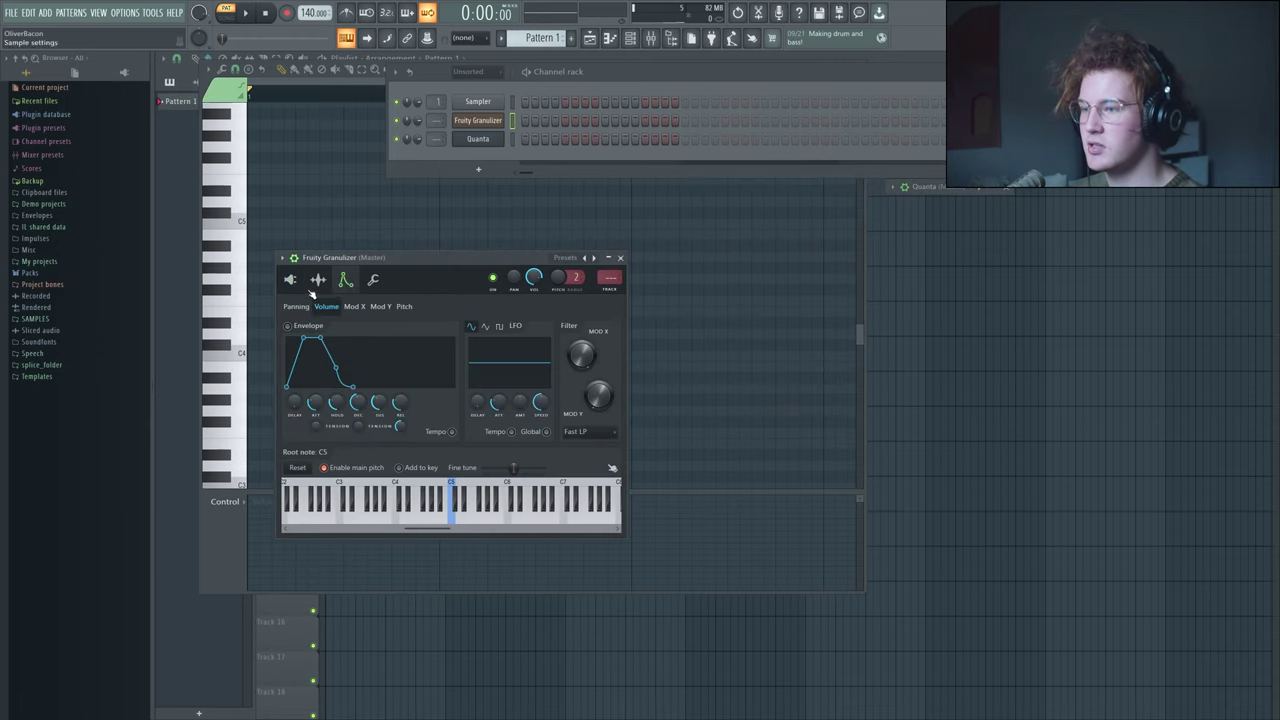
left_click(290, 280)
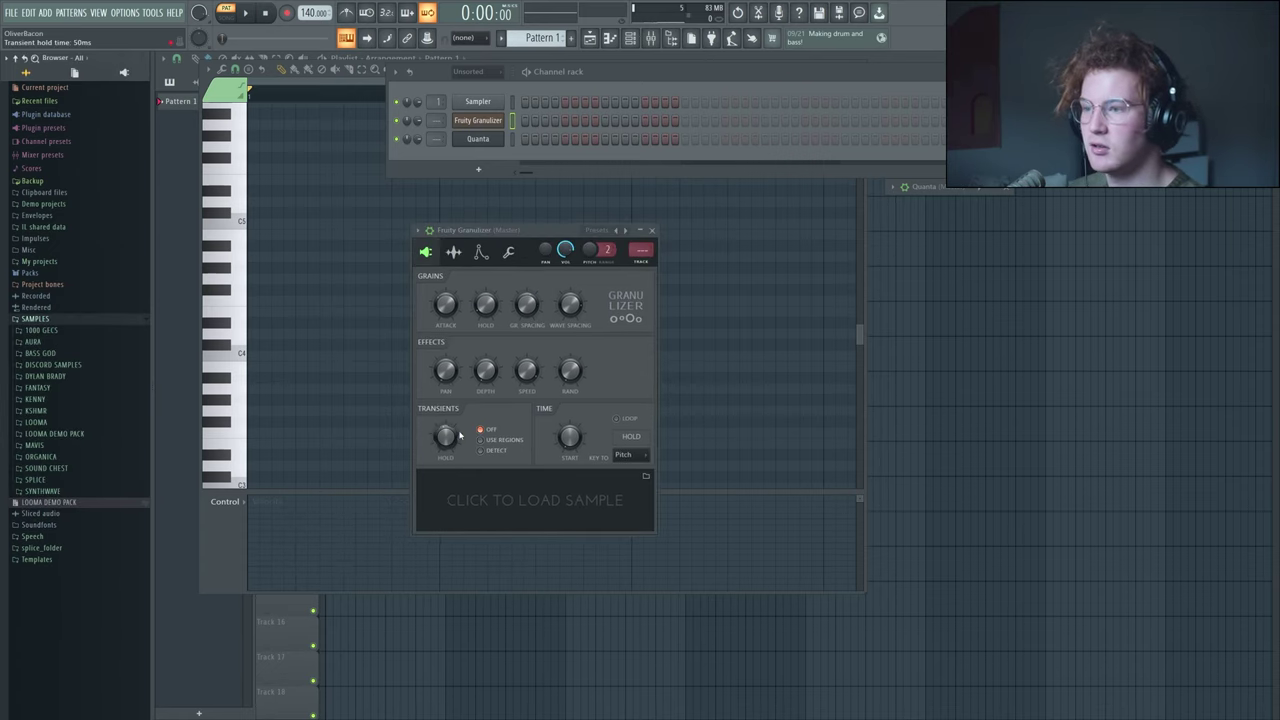
Step: Load the ORGANICA Vocals > Hooks 'fallingintopieces' sample into Fruity Granulizer
left_click(72, 457)
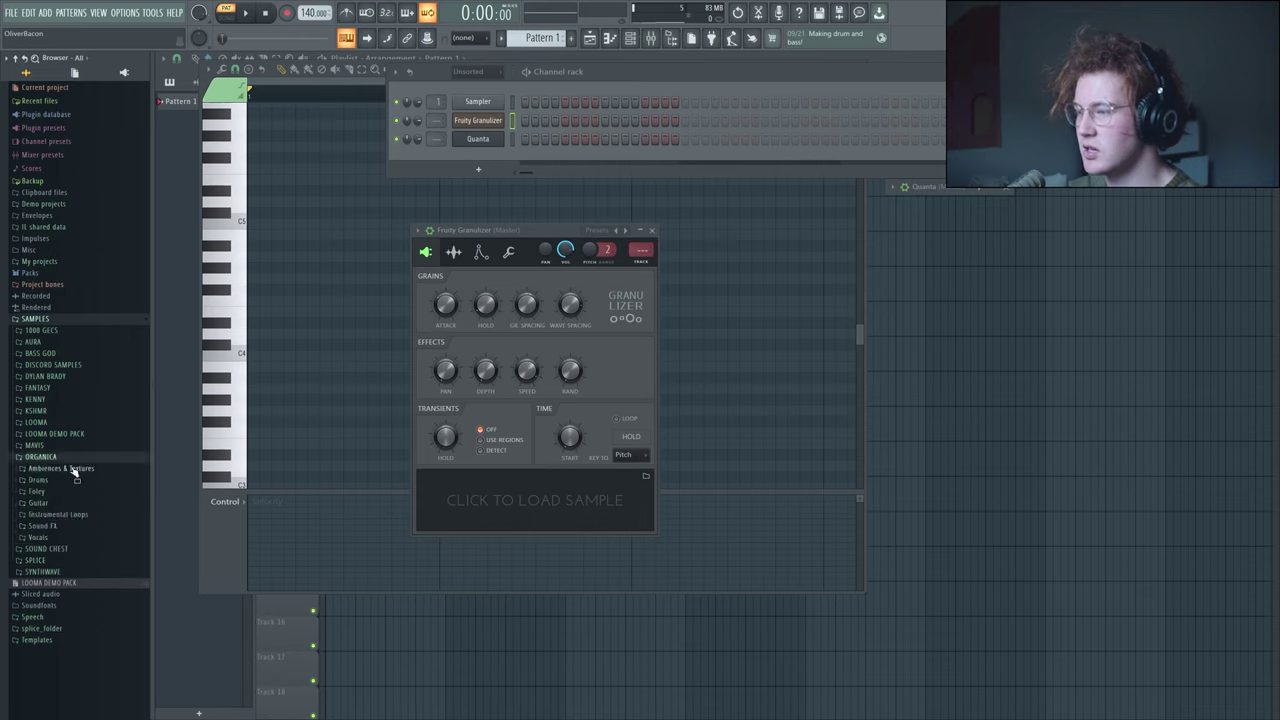
left_click(58, 536)
left_click(42, 560)
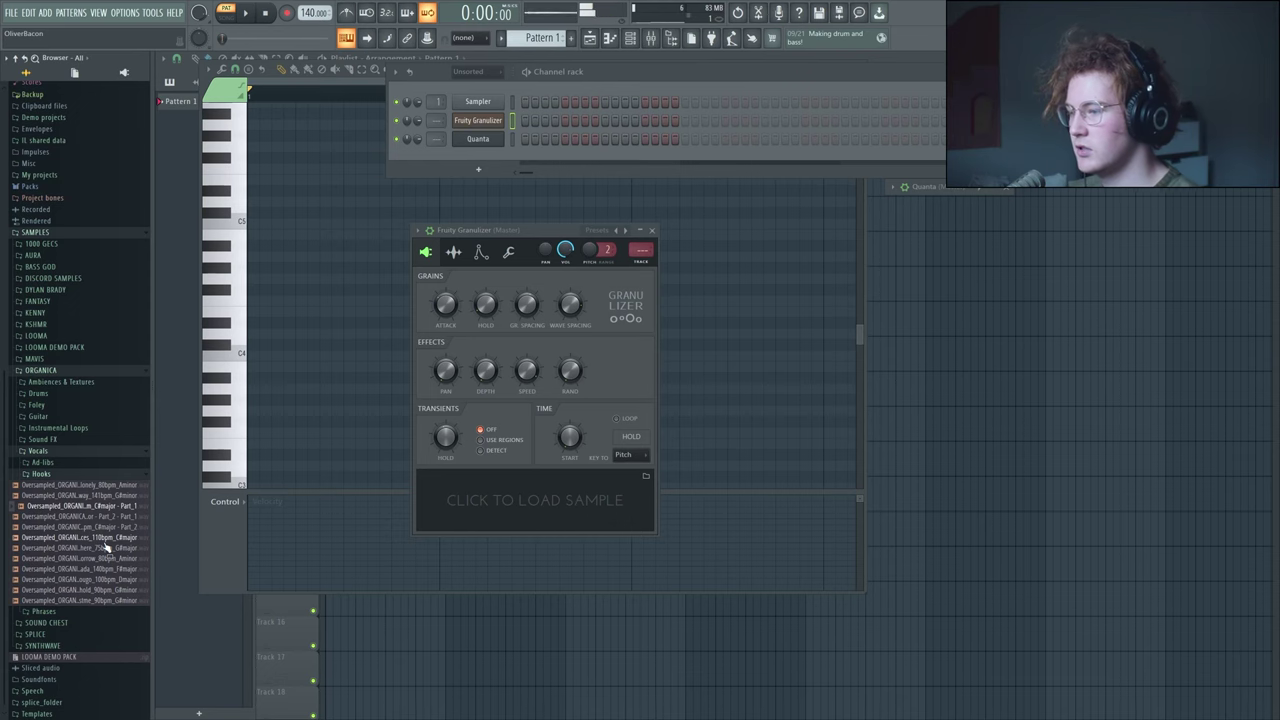
left_click_drag(106, 545, 535, 500)
Step: Stretch the hook channel's C5 note to span four bars in its piano roll
right_click(478, 120)
left_click(950, 392)
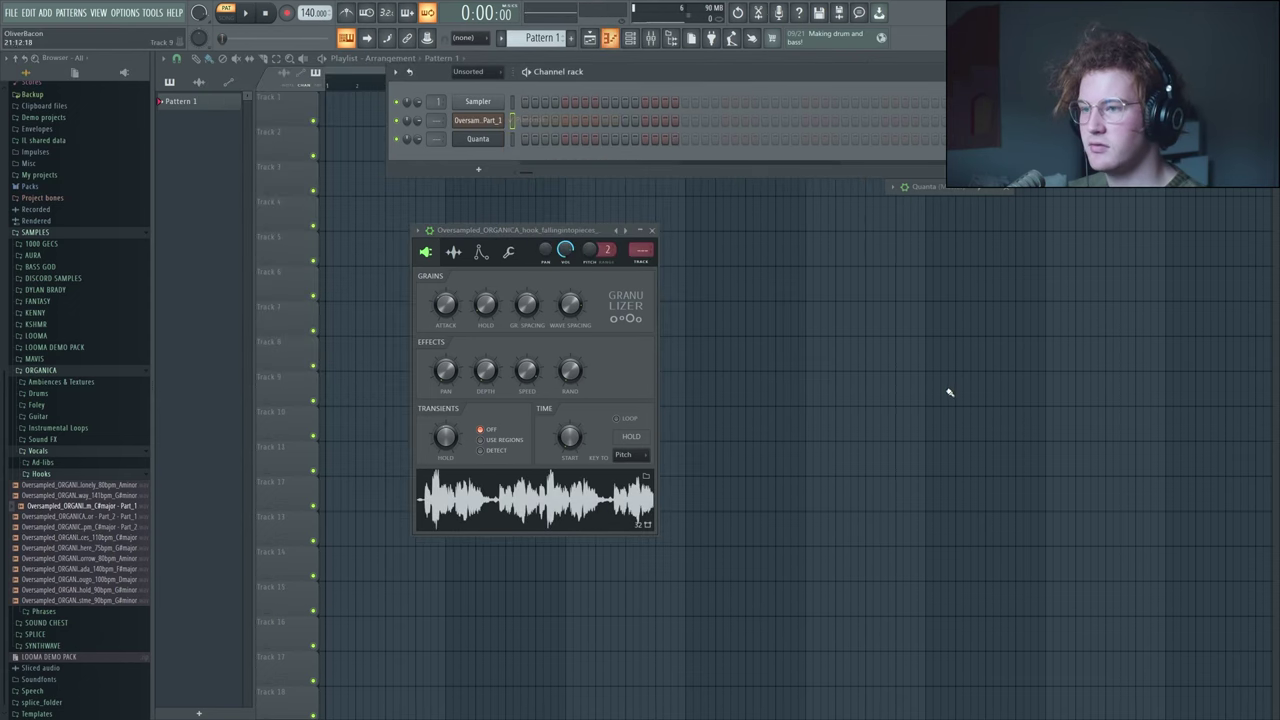
right_click(490, 120)
left_click(530, 120)
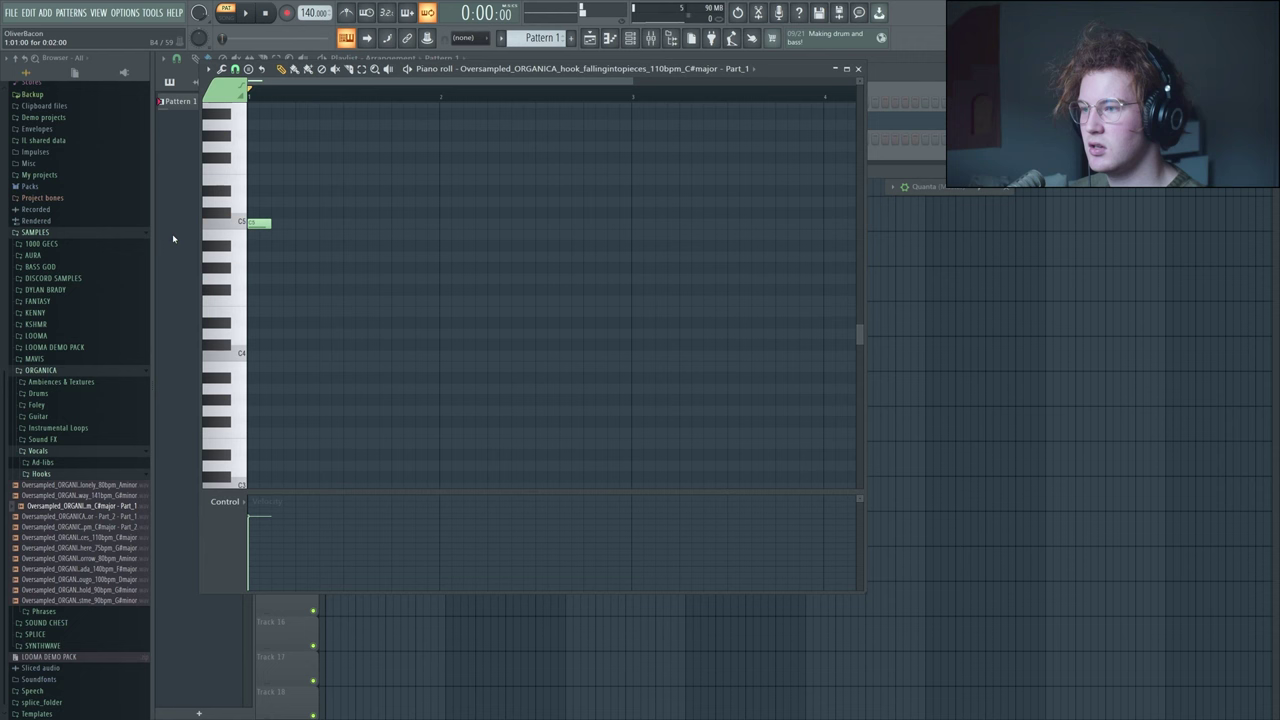
left_click_drag(275, 223, 646, 249)
Step: During playback, set the Granulizer to start at 36%, randomness 0% and grain hold 226ms
key("space")
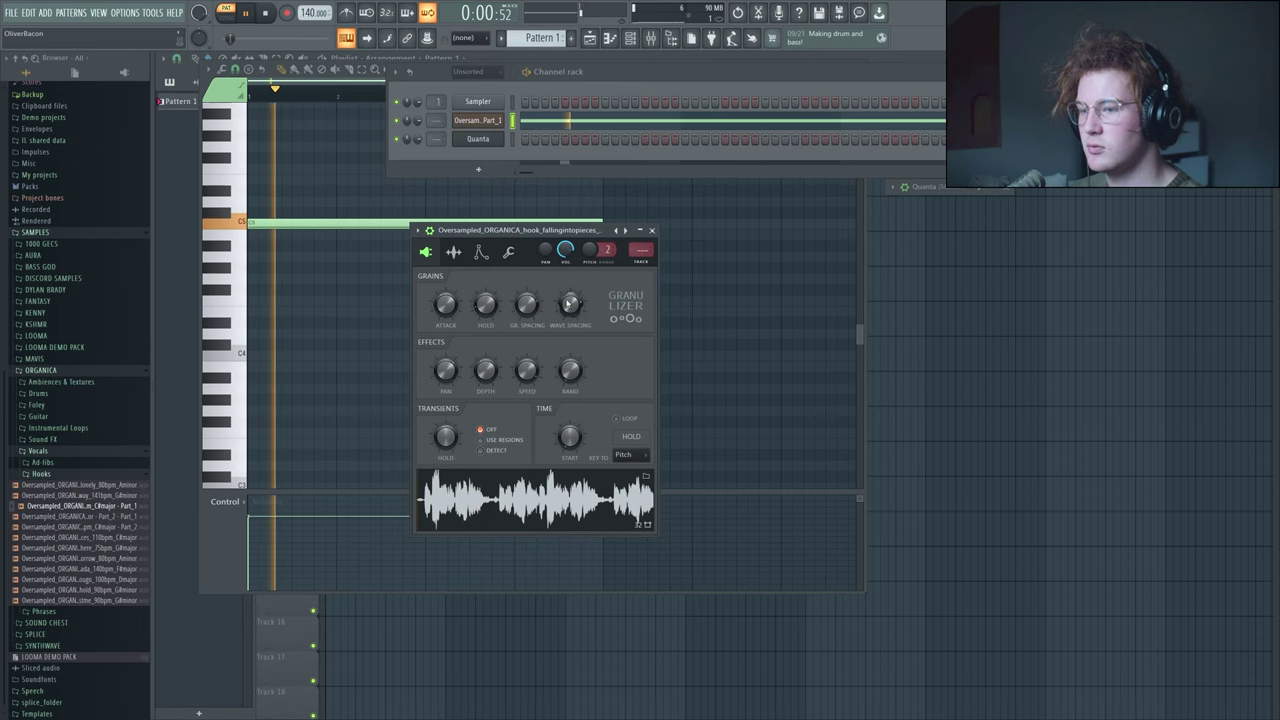
scroll(560, 370, "up", 5)
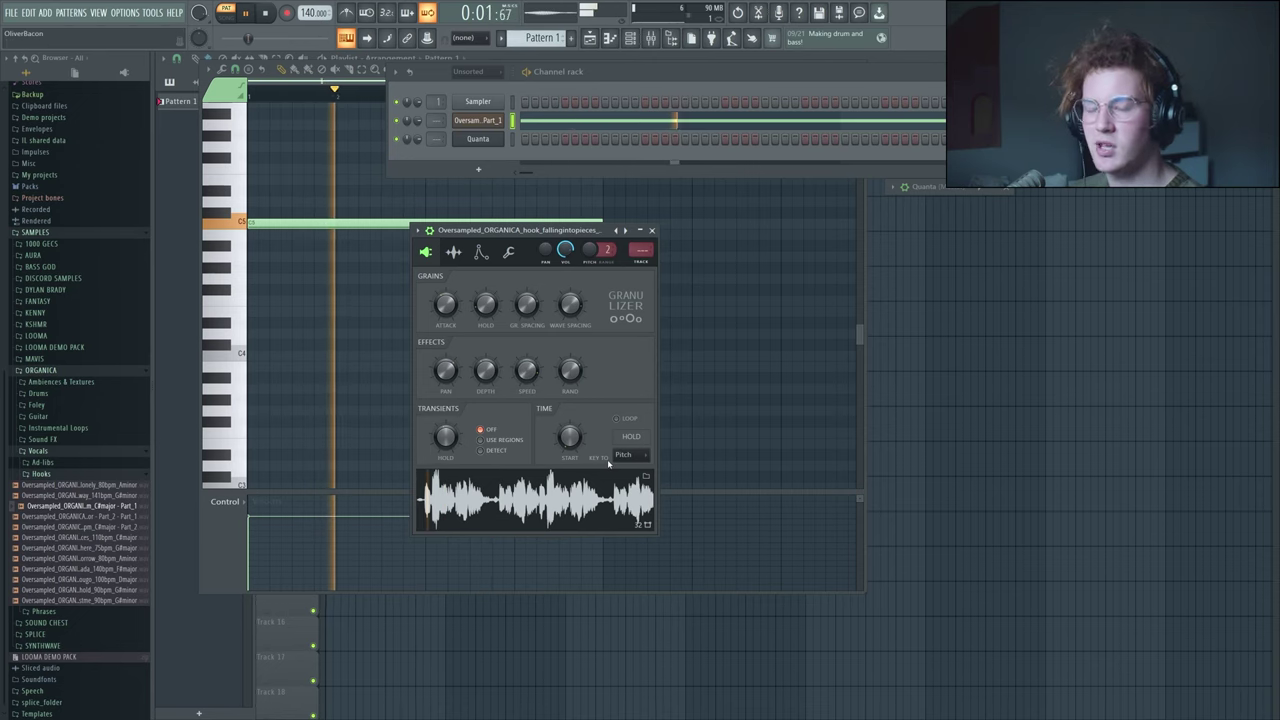
left_click_drag(569, 440, 568, 470)
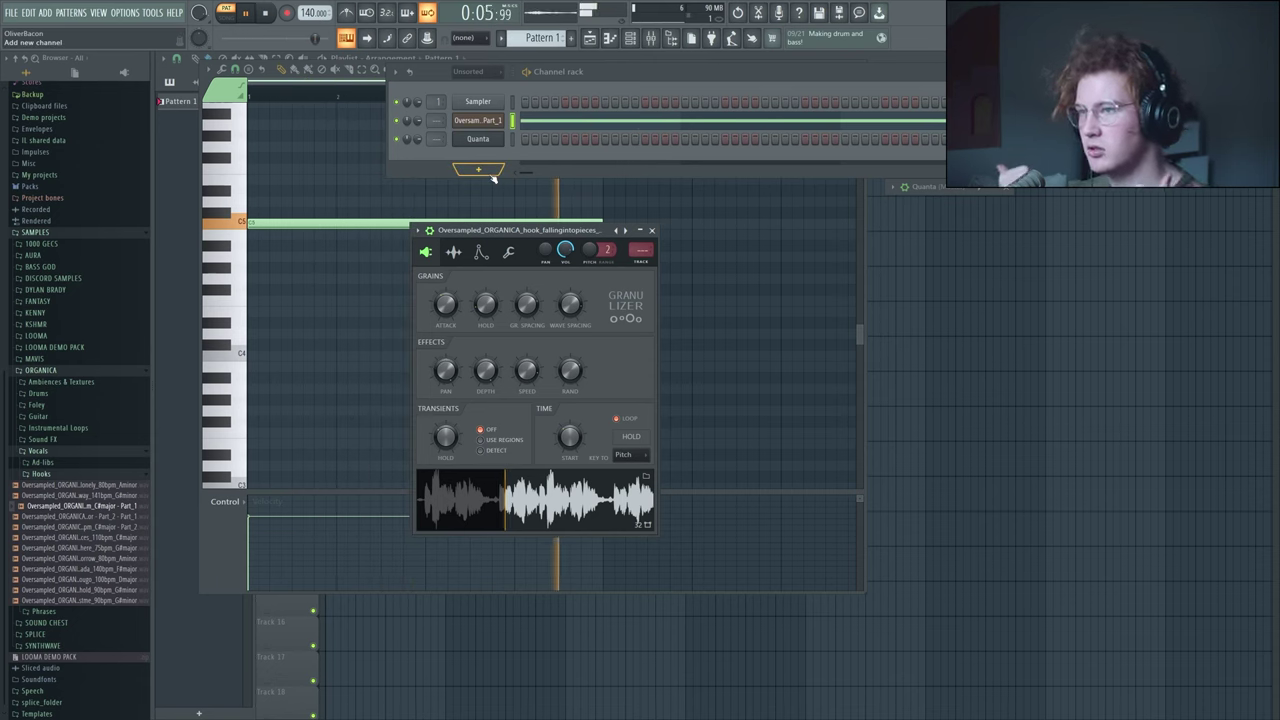
key("space")
key("space")
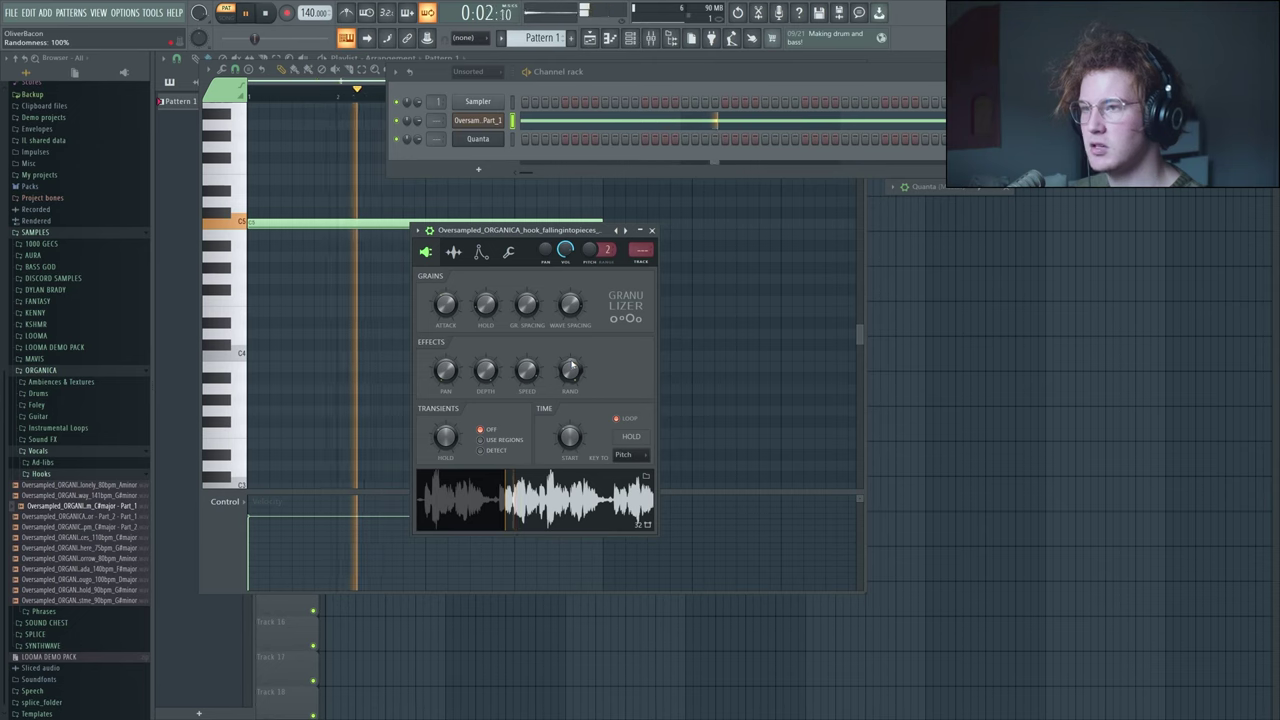
left_click_drag(571, 370, 577, 374)
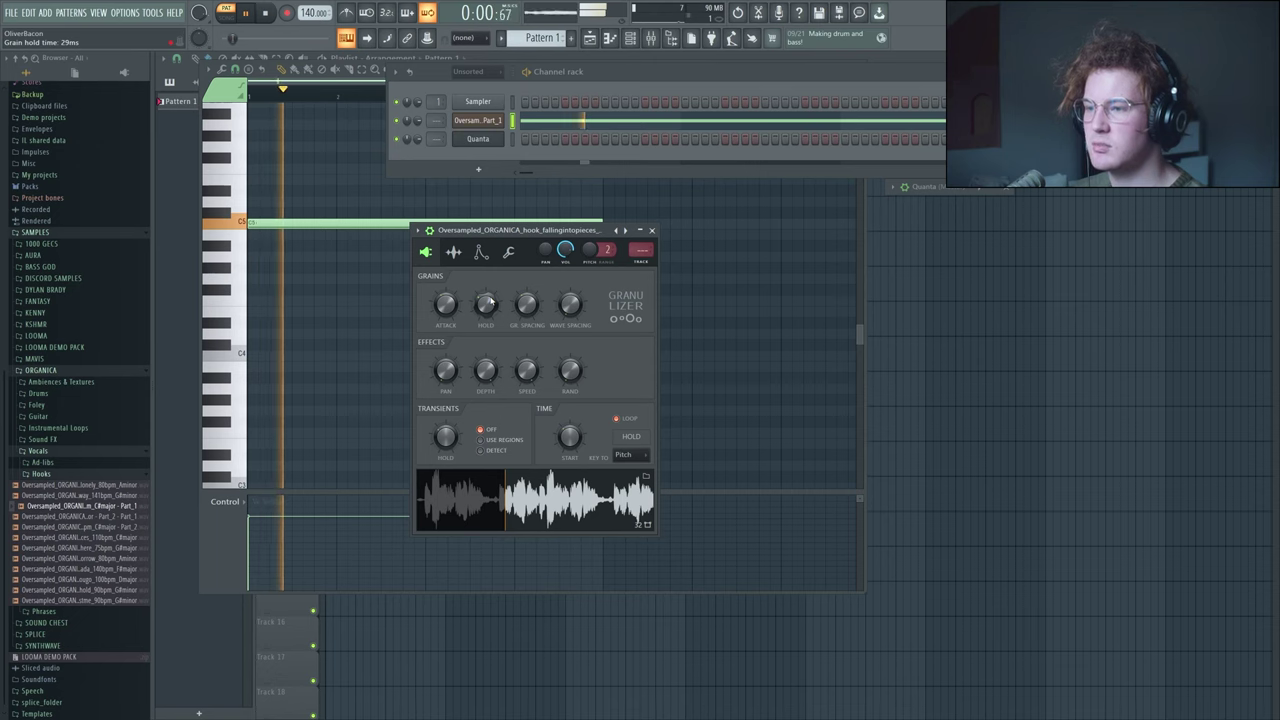
left_click_drag(490, 304, 490, 280)
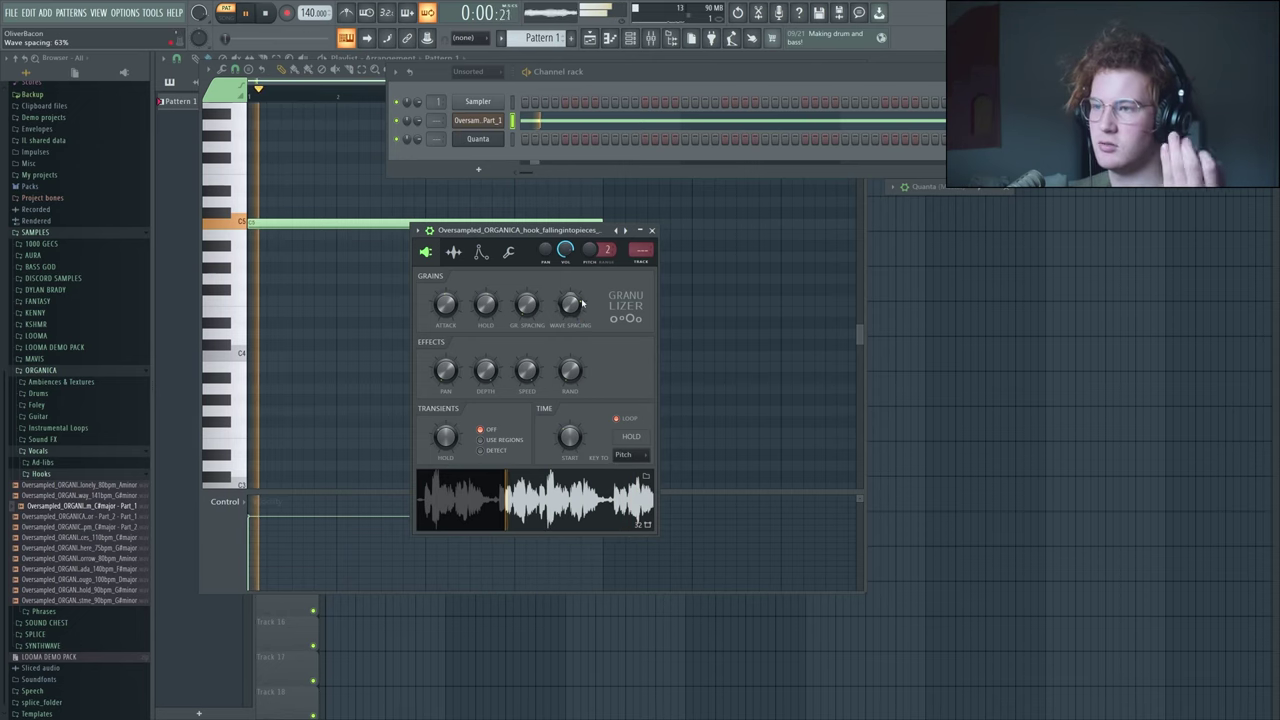
Step: Raise the hook note one octave in the piano roll and replay it
key("space")
key("F7")
key("ctrl+a")
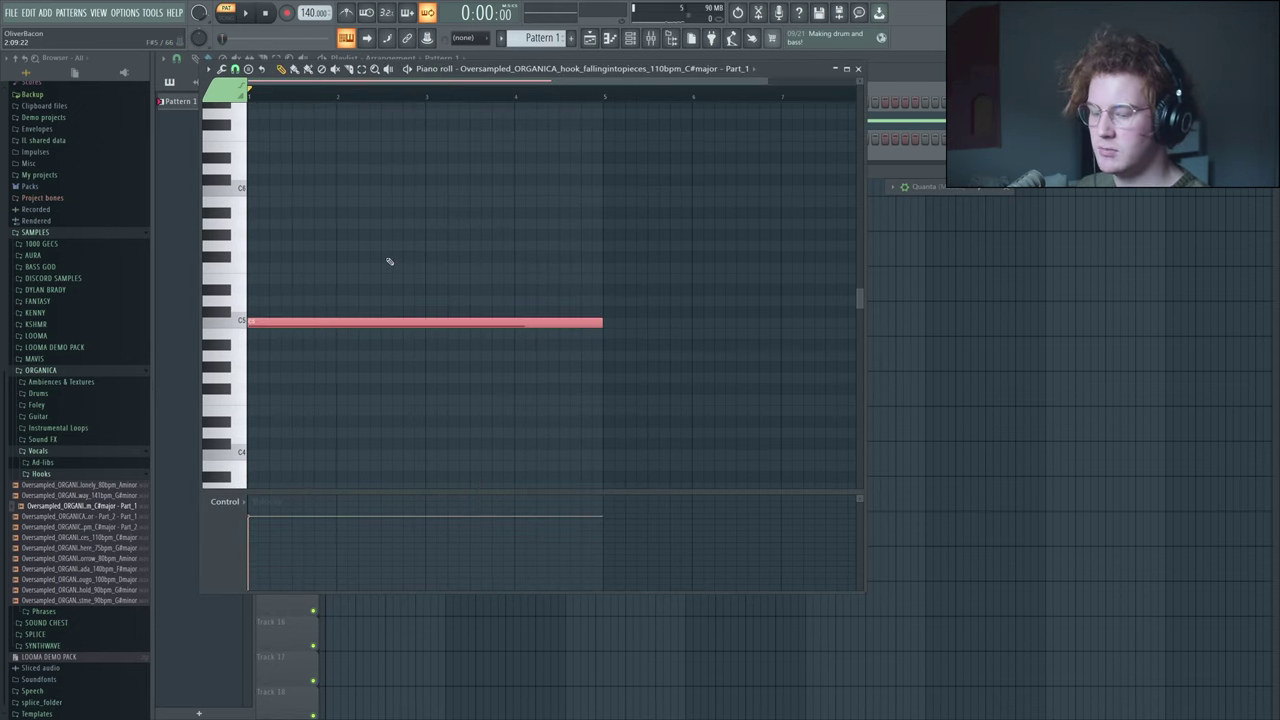
key("ctrl+Up")
key("space")
Step: Reopen the hook's Granulizer and set its randomness to 45% while playing
key("F6")
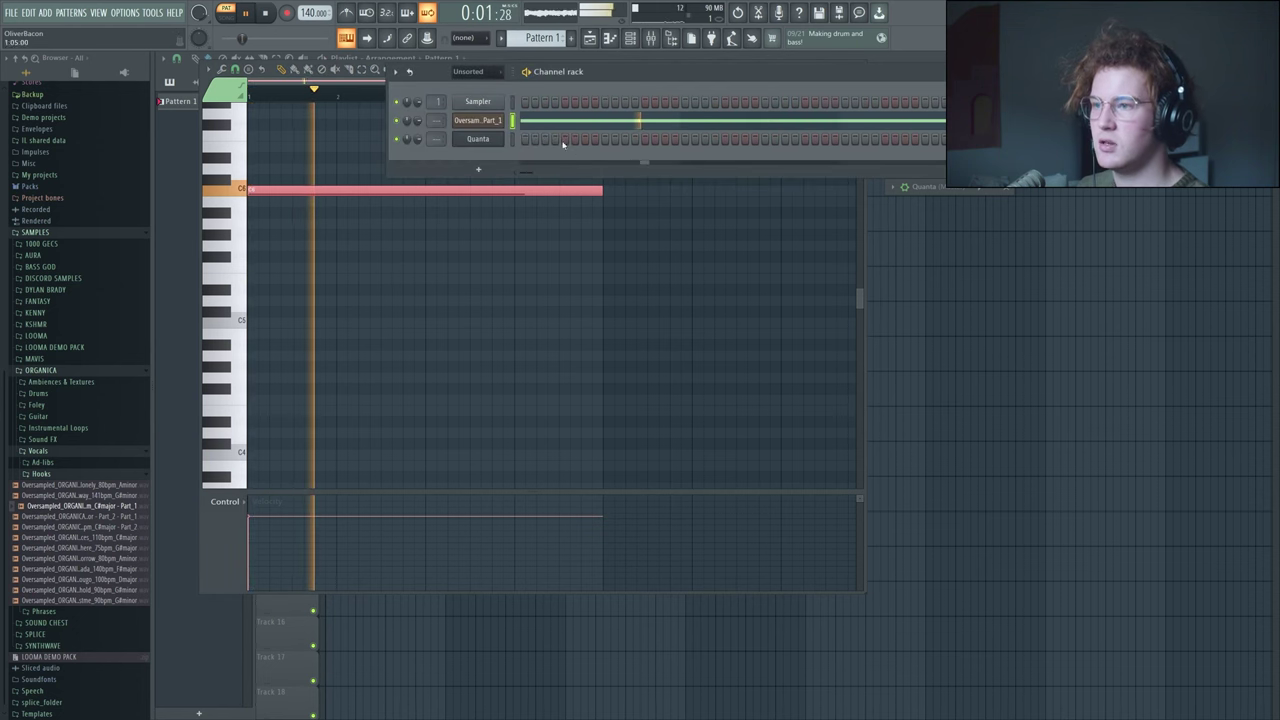
left_click(480, 121)
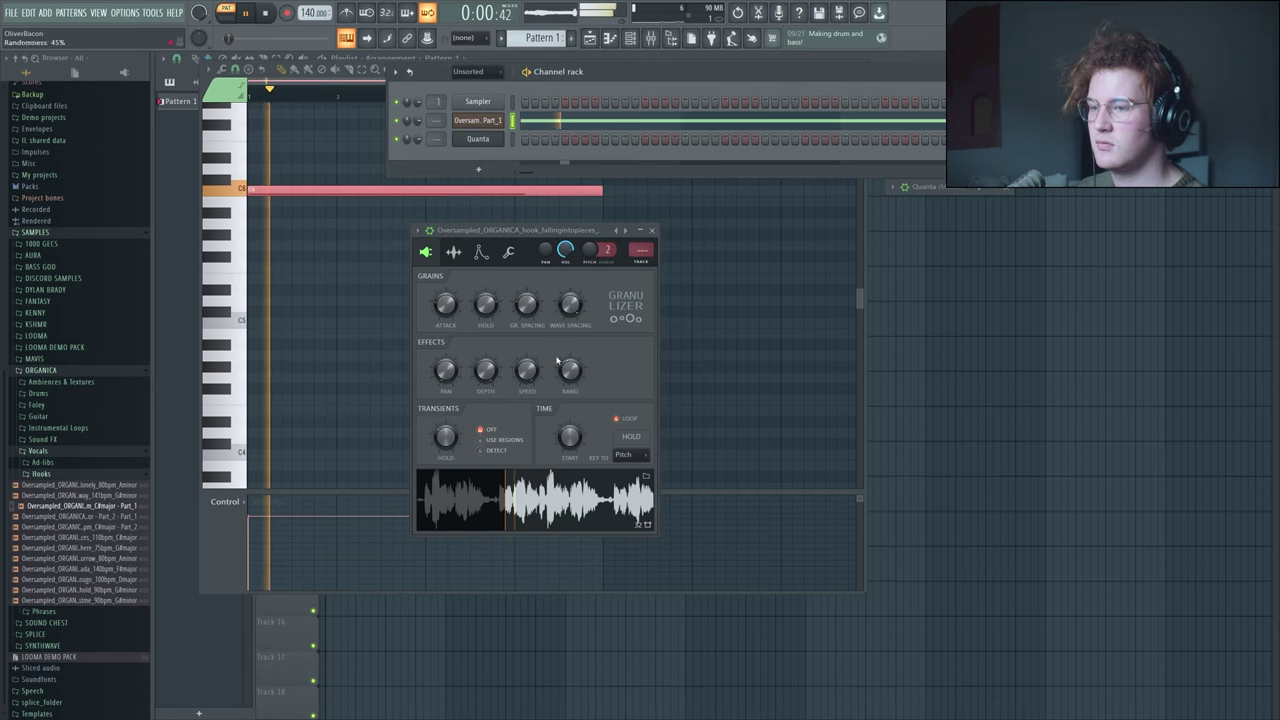
key("space")
left_click(486, 135)
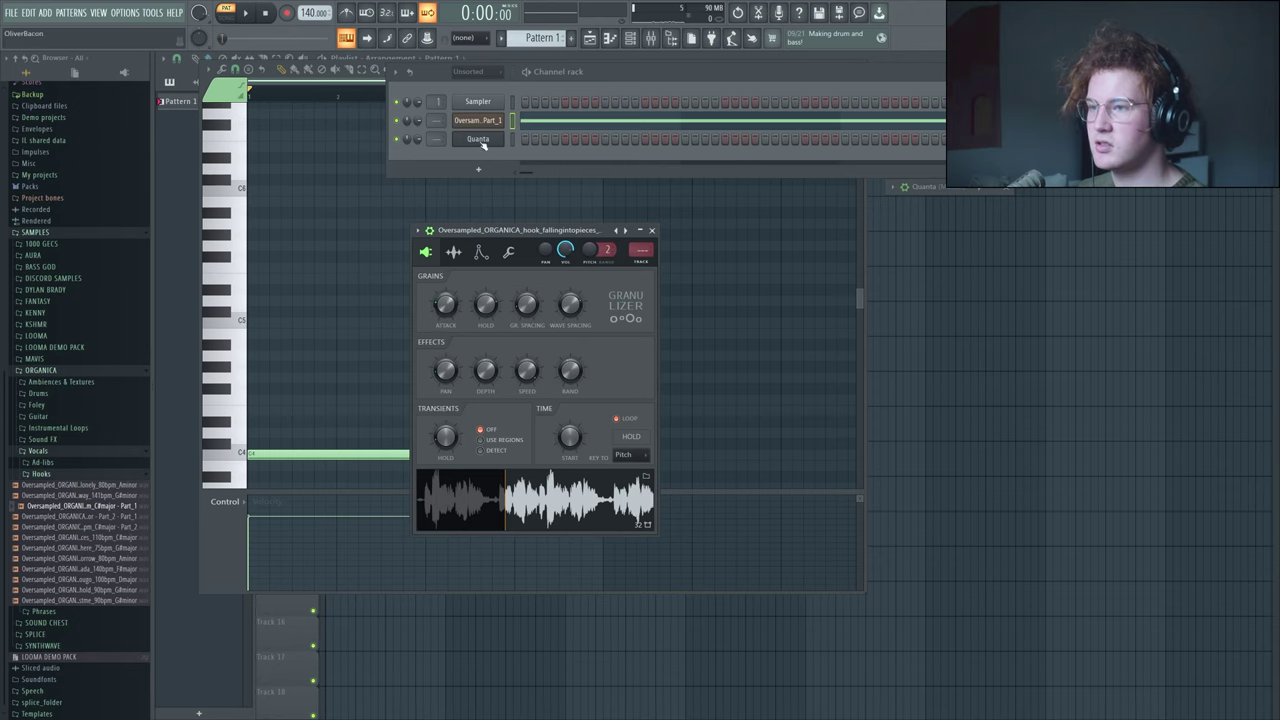
left_click(765, 302)
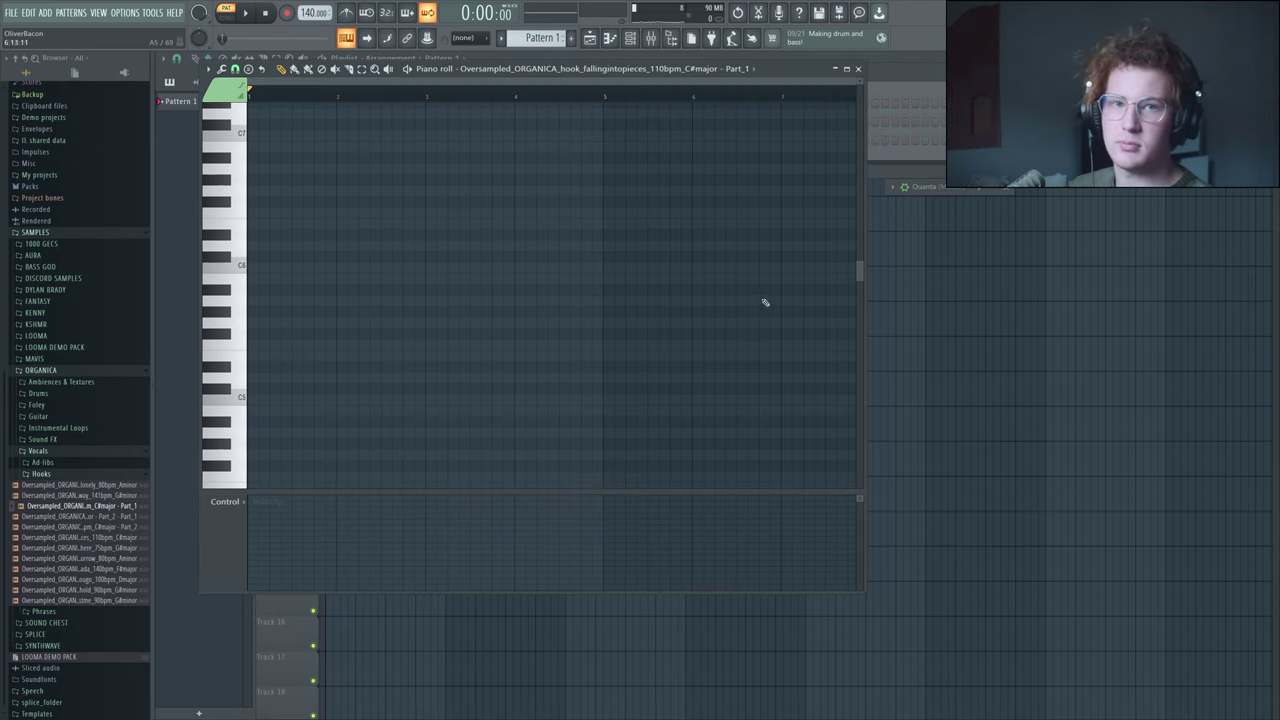
Step: Open the Quanta window, check its Settings tab, and switch to its empty SAMPLE view
left_click(933, 155)
key("F7")
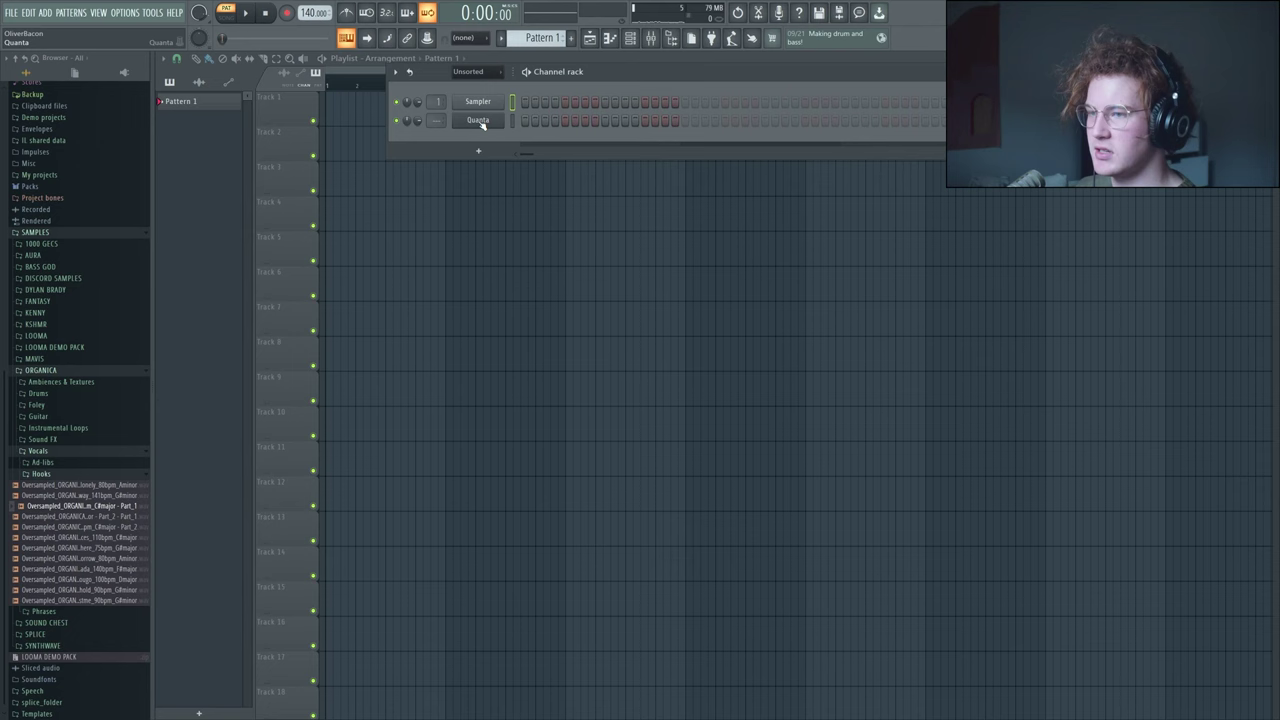
left_click(479, 122)
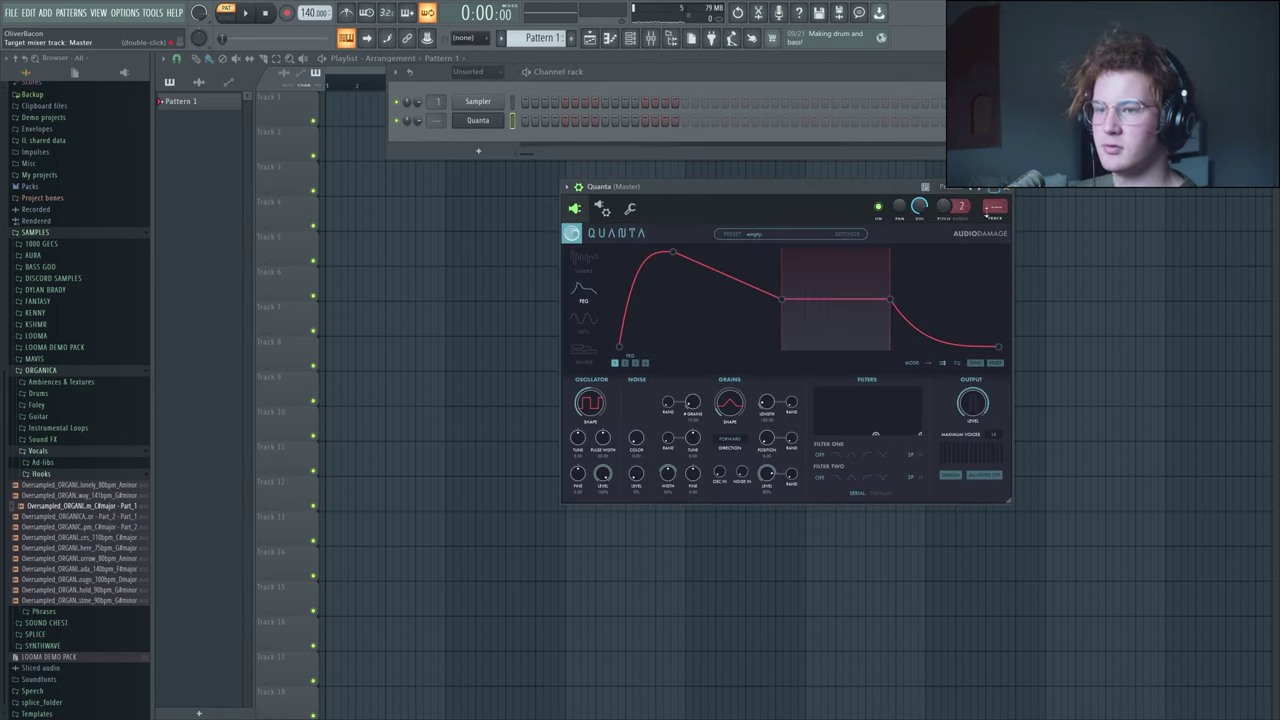
left_click(603, 209)
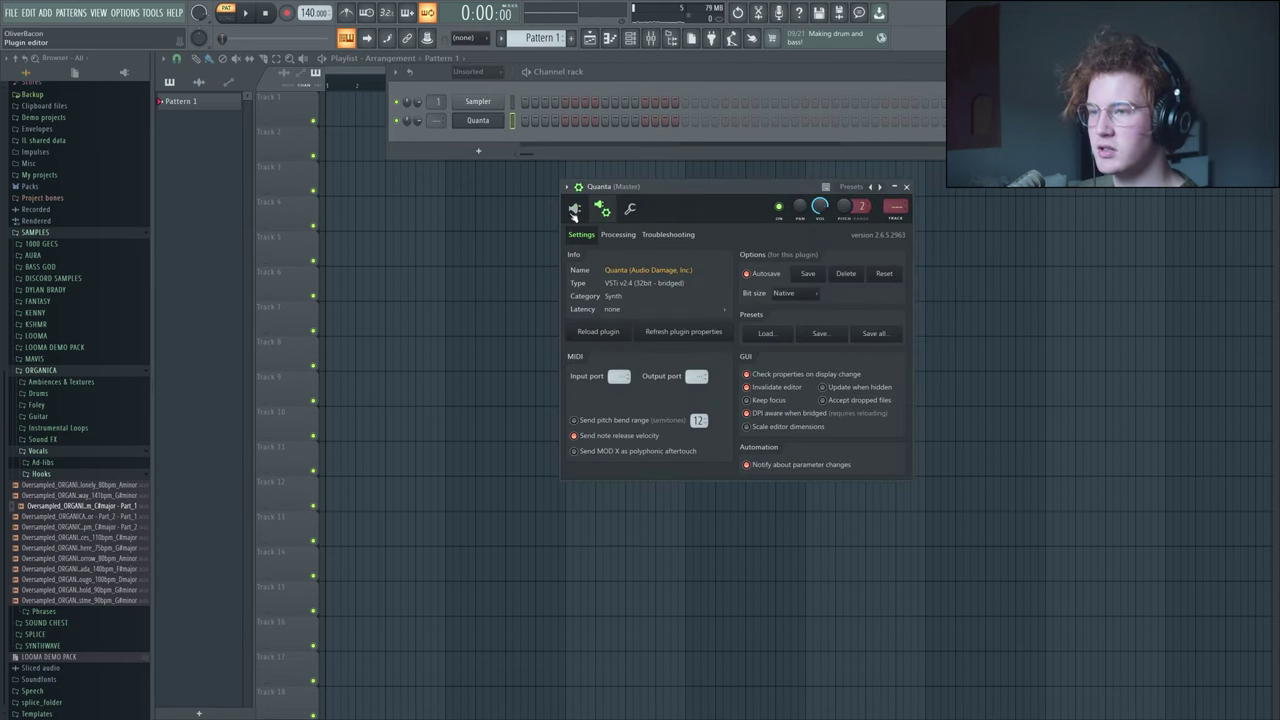
left_click(575, 210)
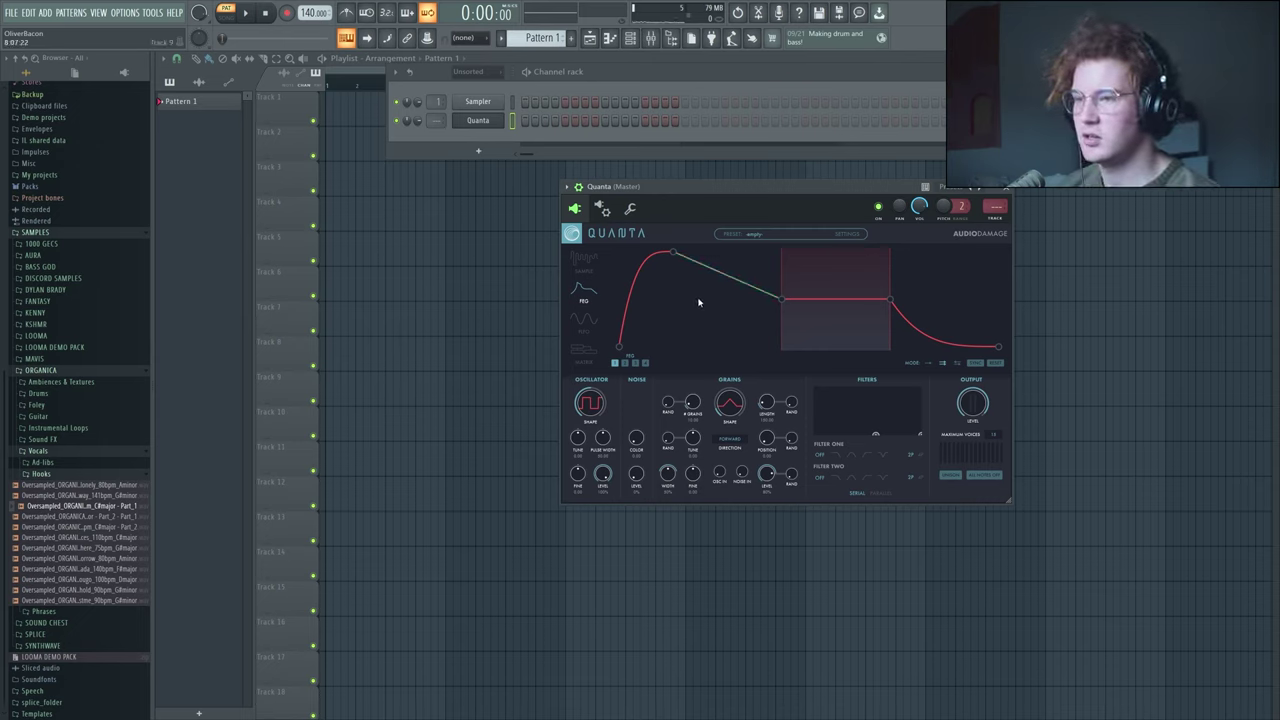
left_click(476, 126)
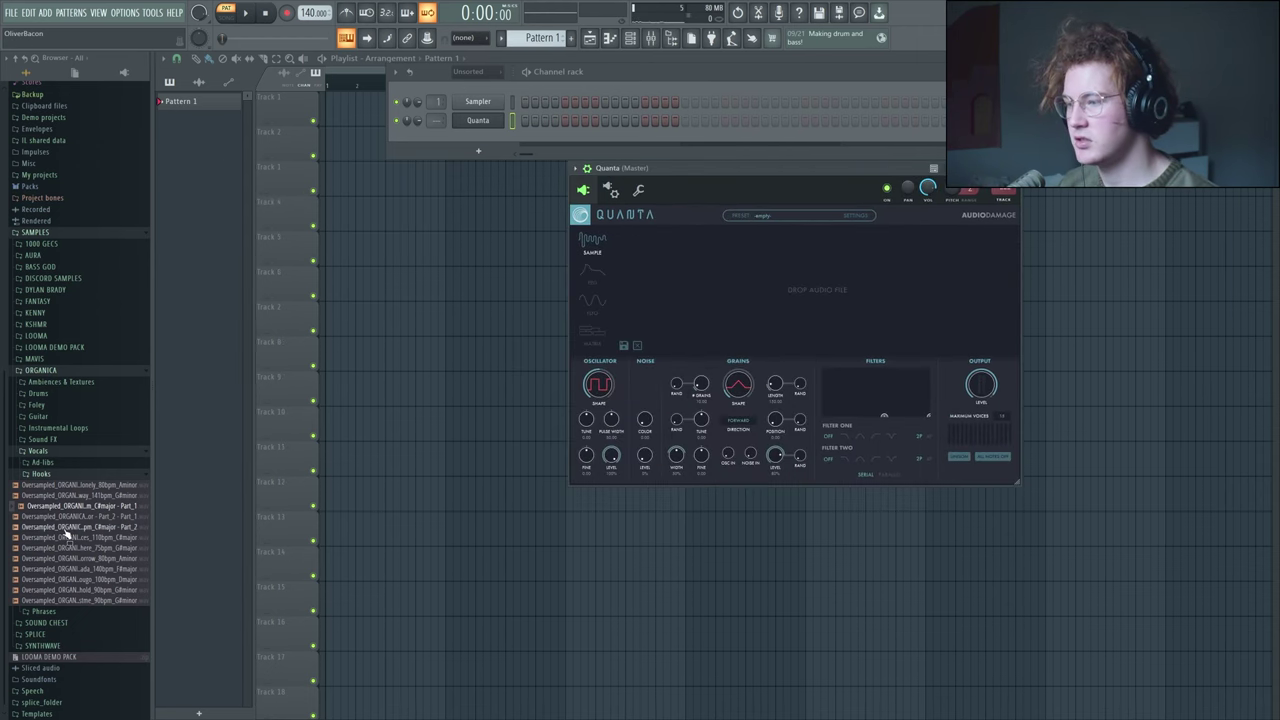
Step: Load the fallingintopieces hook into Quanta and narrow its grain position randomisation to 42%
left_click_drag(63, 508, 737, 337)
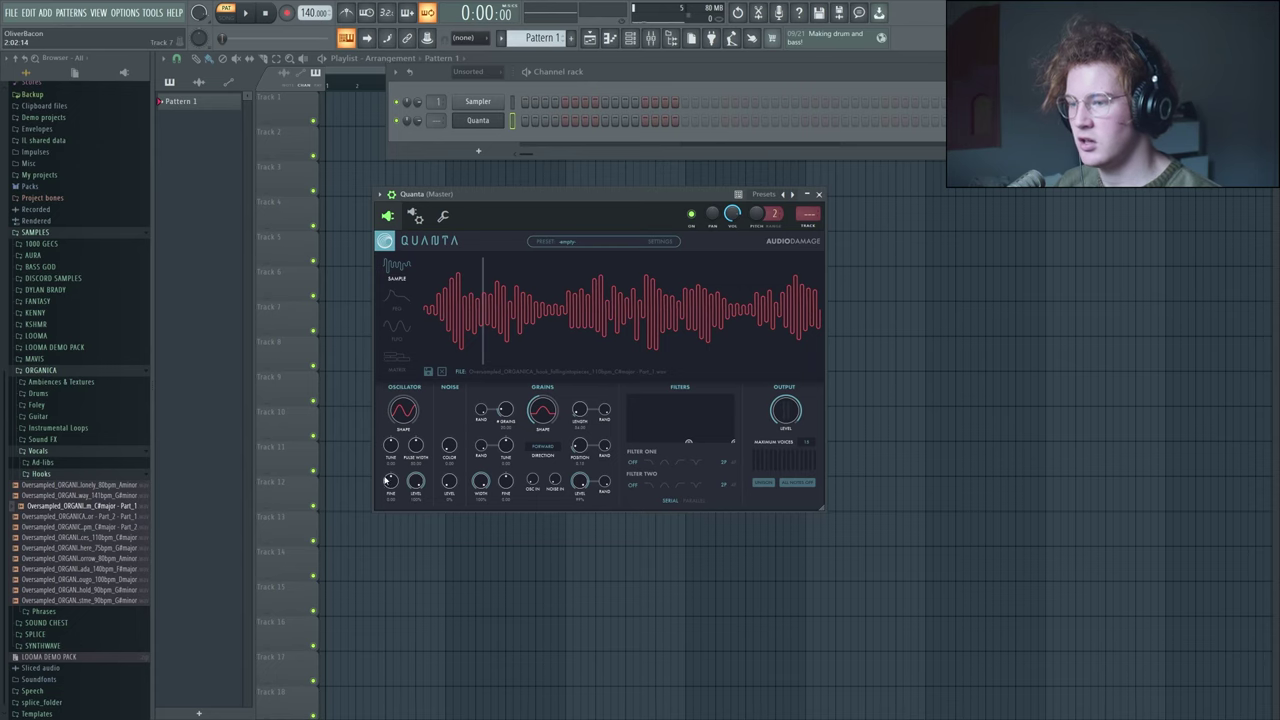
left_click(499, 126)
left_click(496, 127)
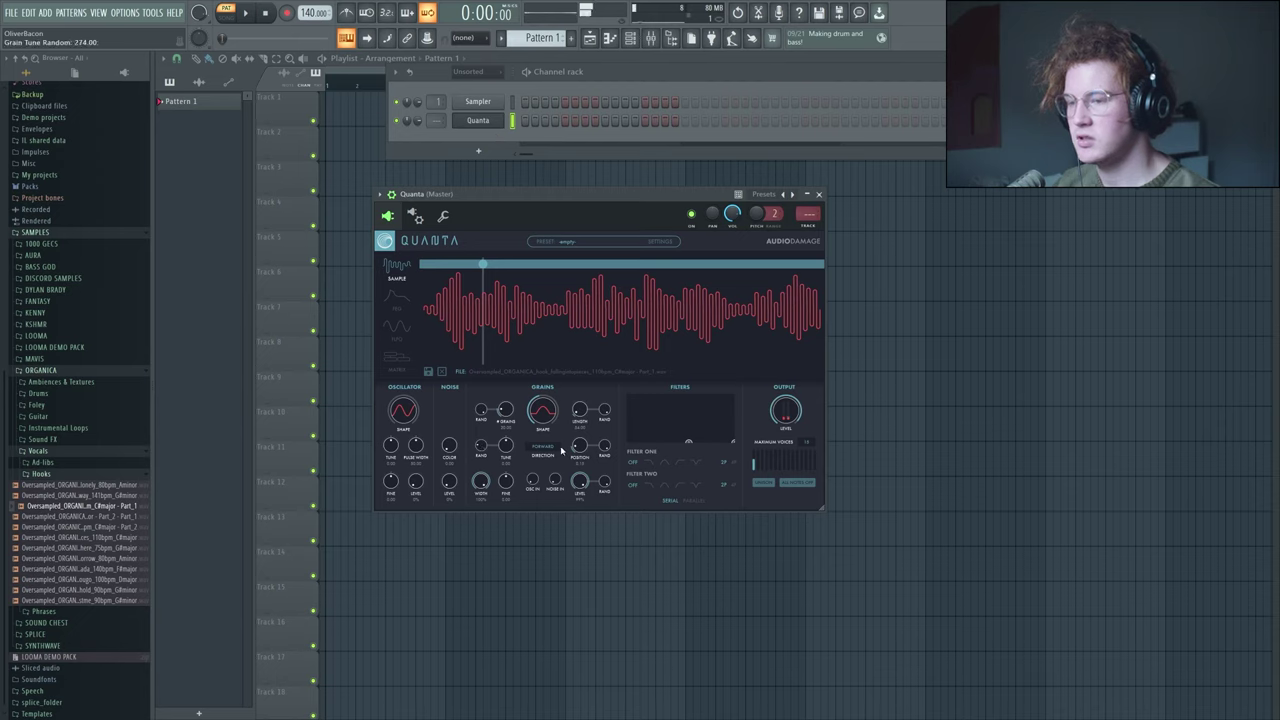
left_click_drag(591, 436, 594, 516)
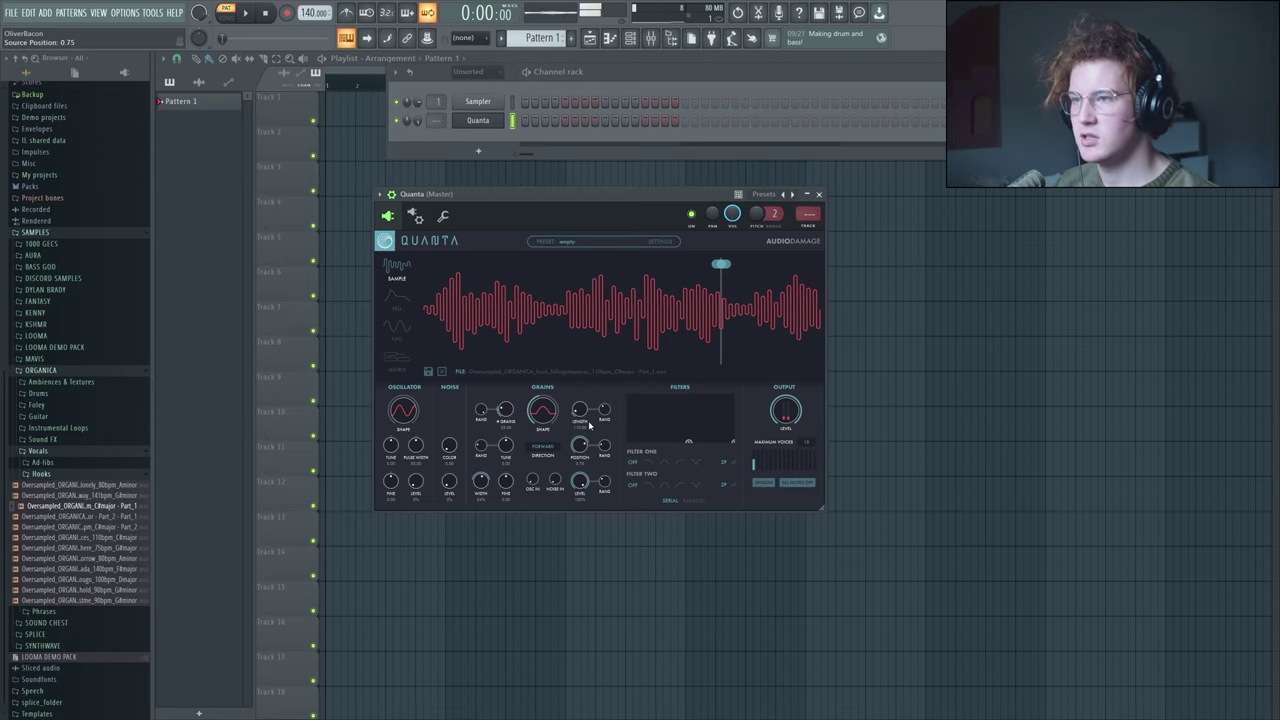
key("F7")
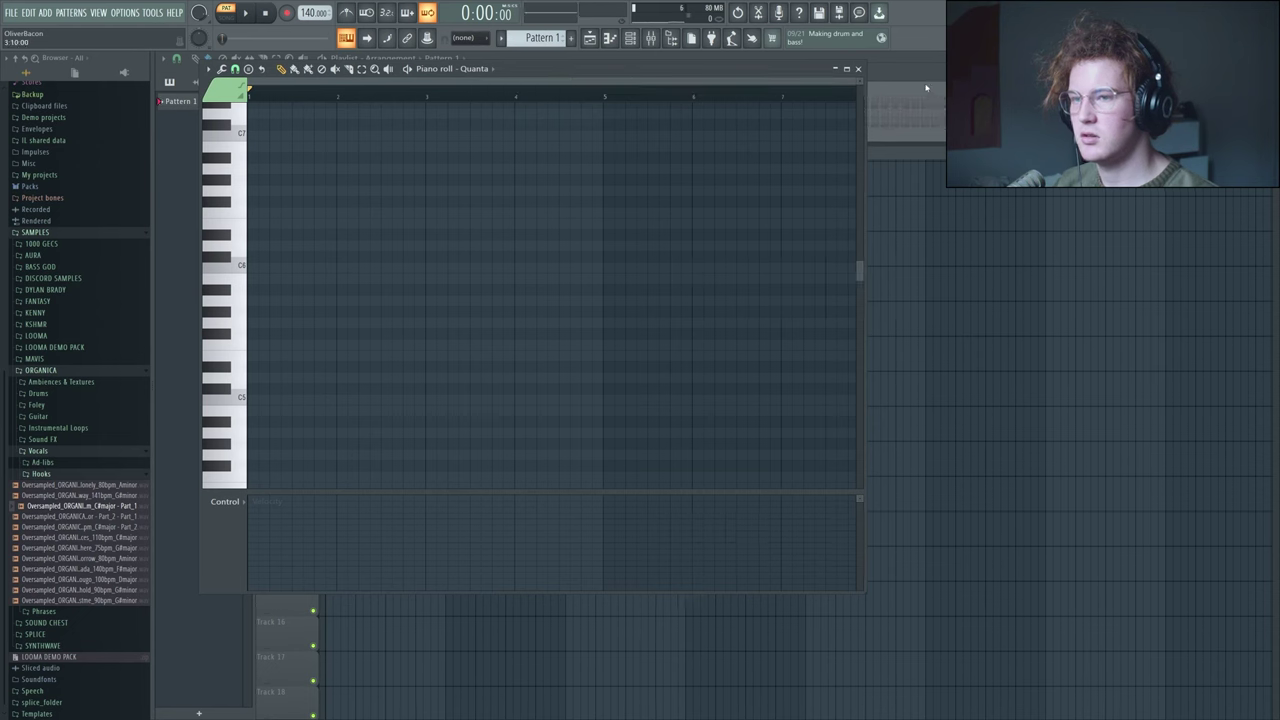
Step: Create a Quanta Source Position automation clip and stretch it to bar 9
key("F6")
left_click(495, 126)
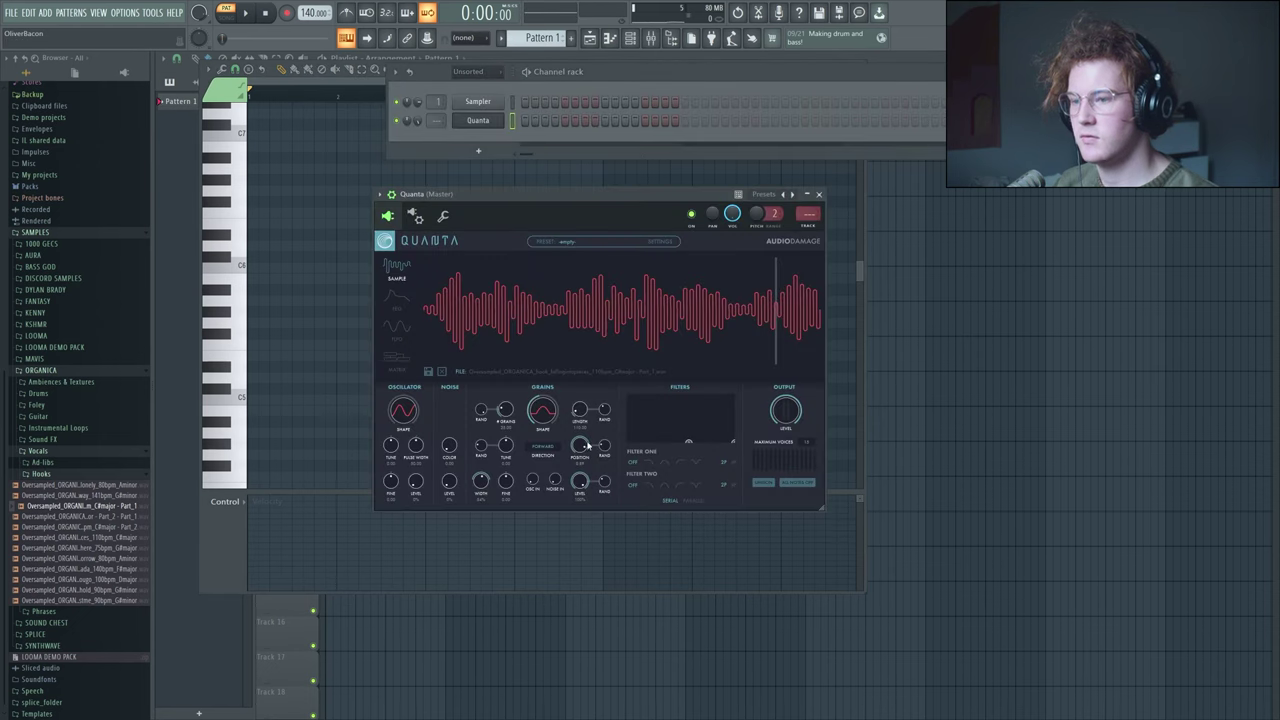
left_click(380, 195)
left_click(400, 334)
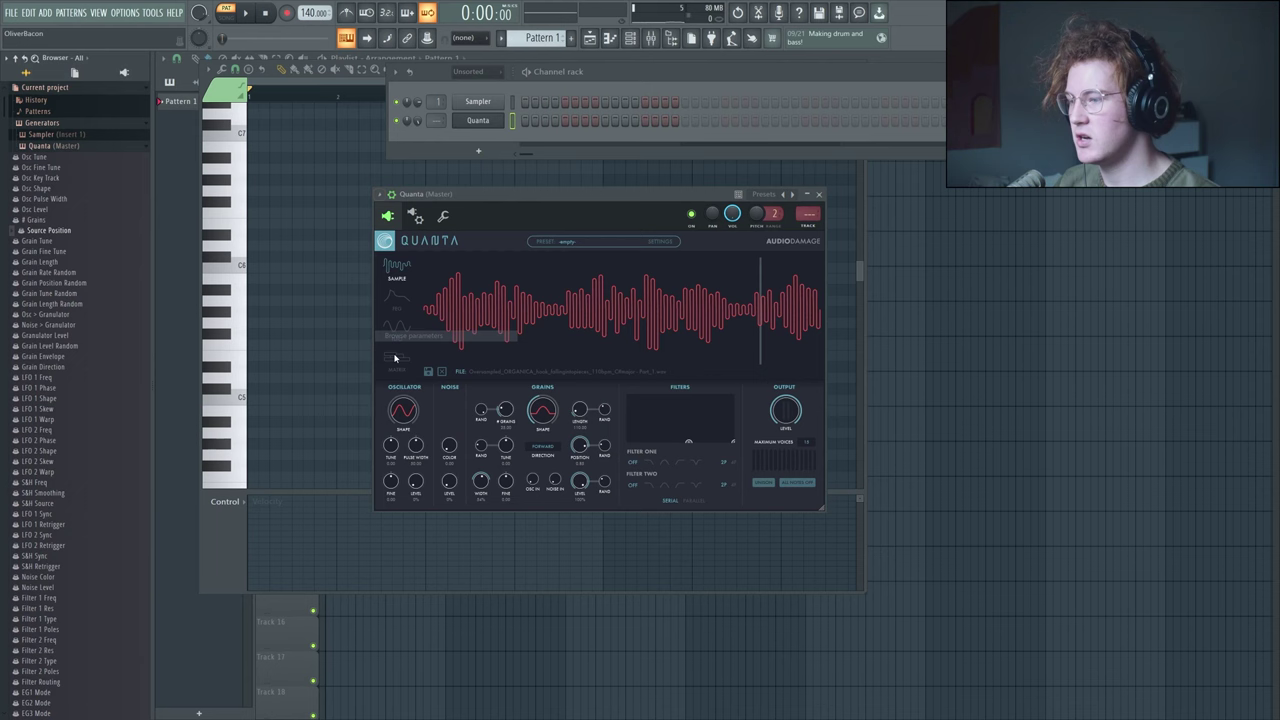
right_click(66, 230)
left_click(91, 290)
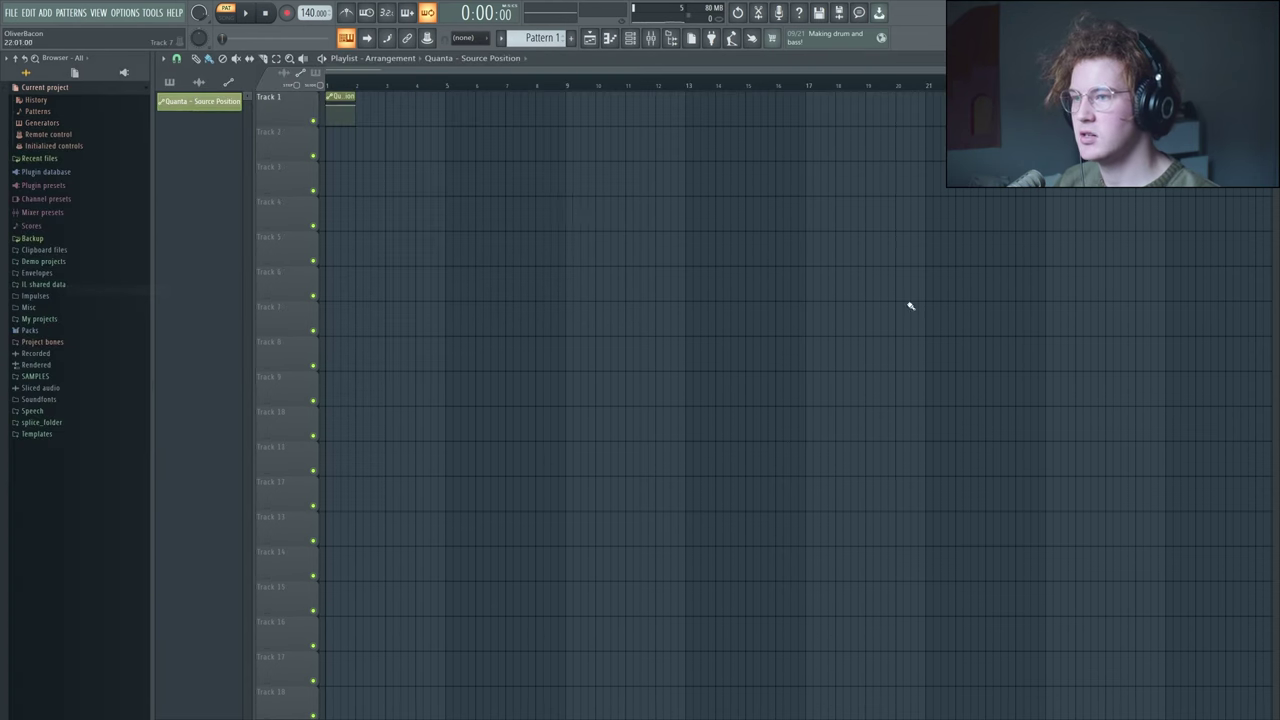
left_click_drag(355, 110, 570, 149)
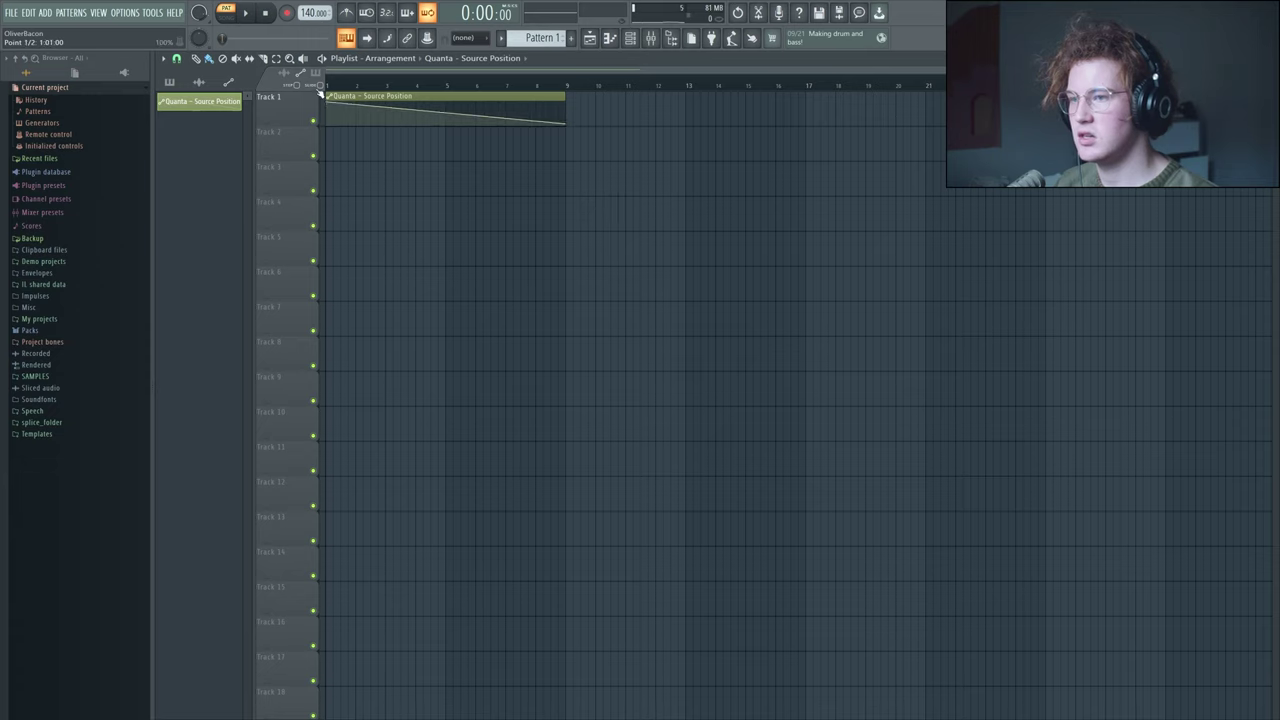
Step: Paint a Pattern 1 clip on Track 2 and play the song
left_click(549, 44)
left_click(569, 233)
key("space")
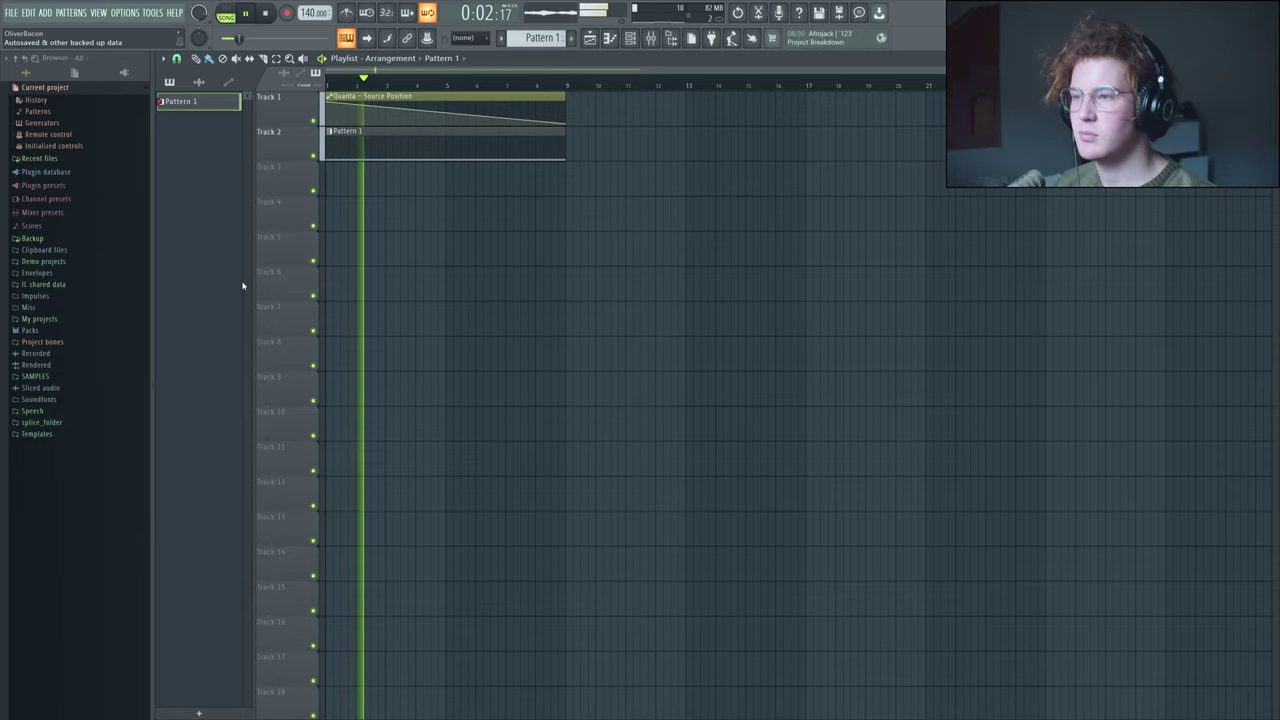
Step: Set Quanta's grain Direction to Reverse, auditioning it with playback
left_click(630, 38)
left_click(474, 121)
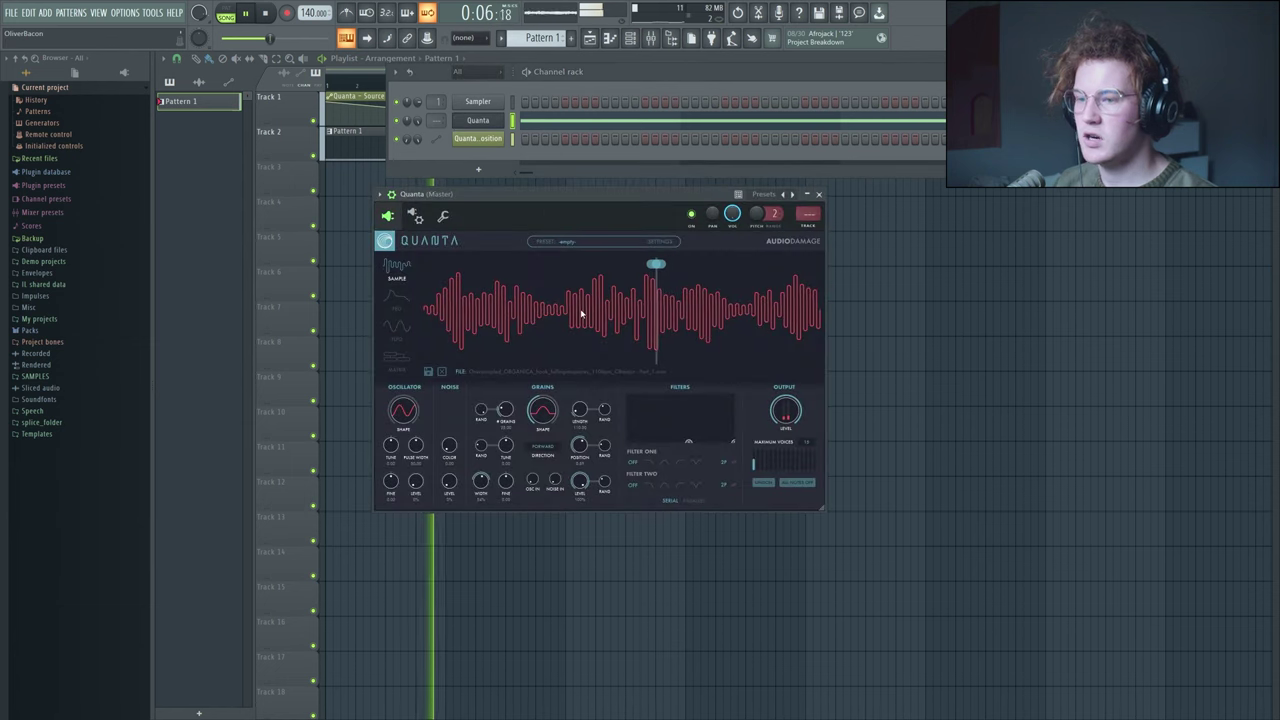
key("space")
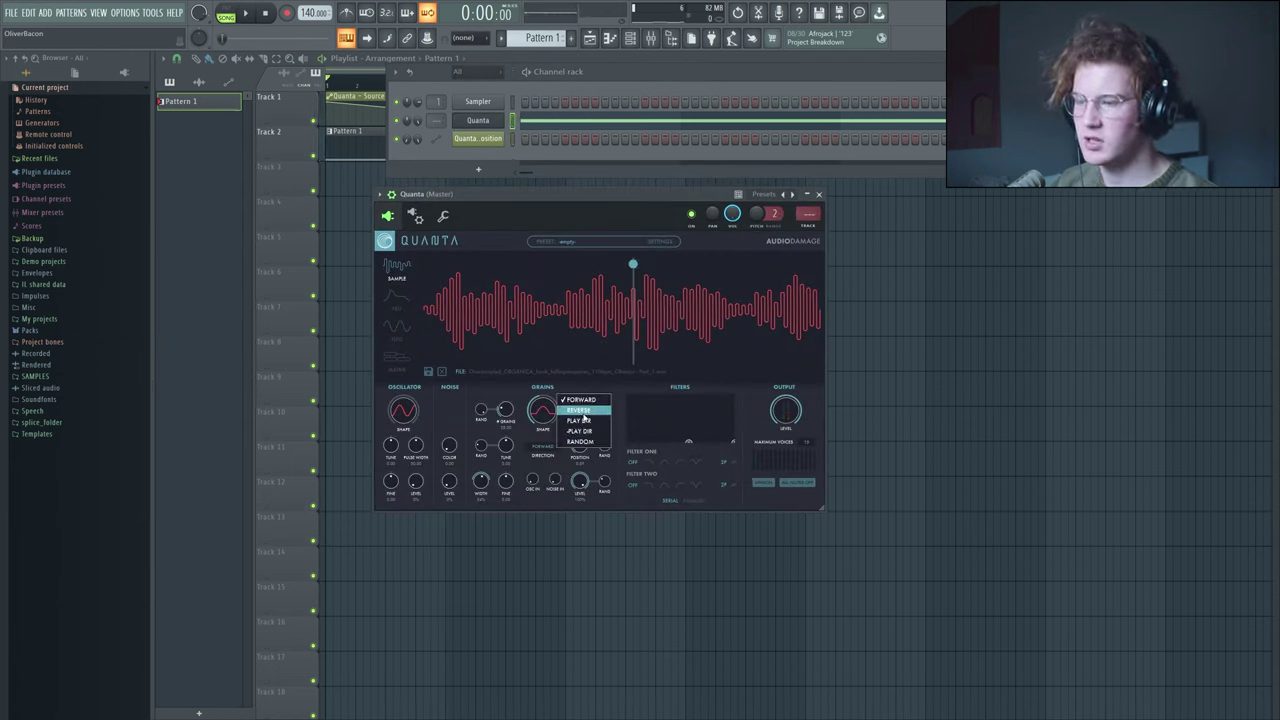
left_click(1146, 434)
key("space")
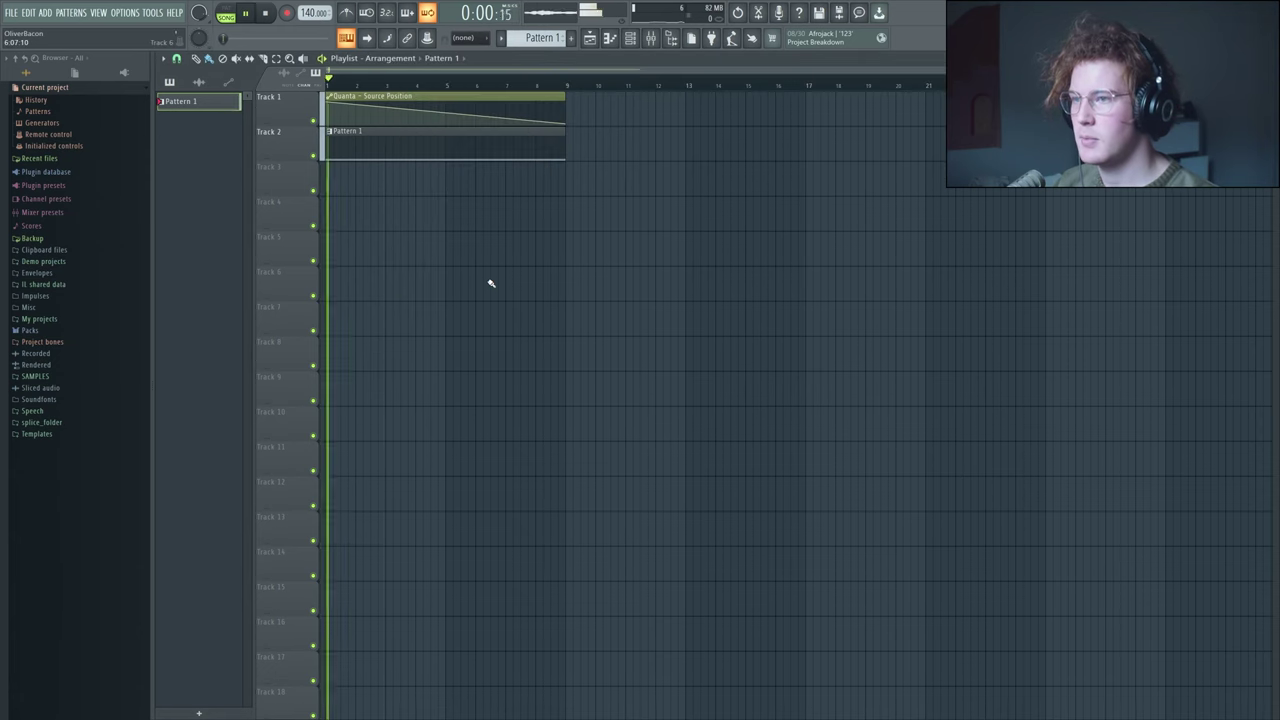
left_click(630, 38)
left_click(478, 120)
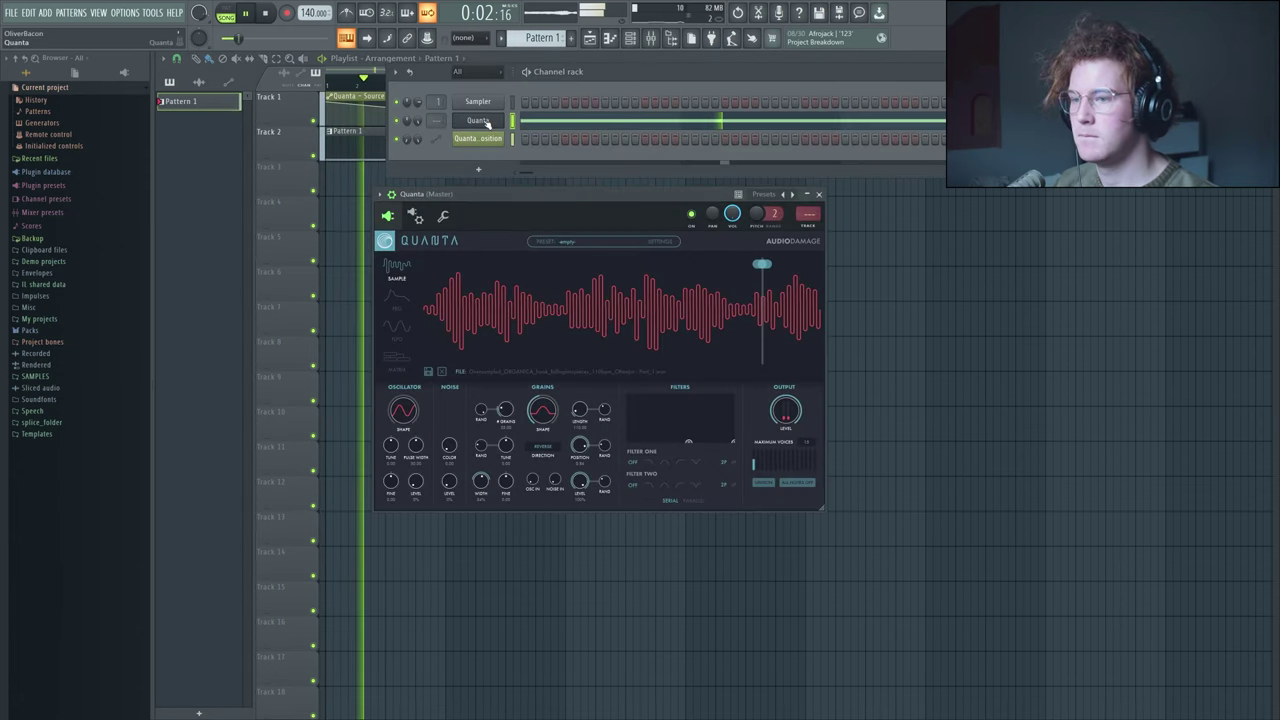
left_click(478, 120)
key("space")
left_click(486, 123)
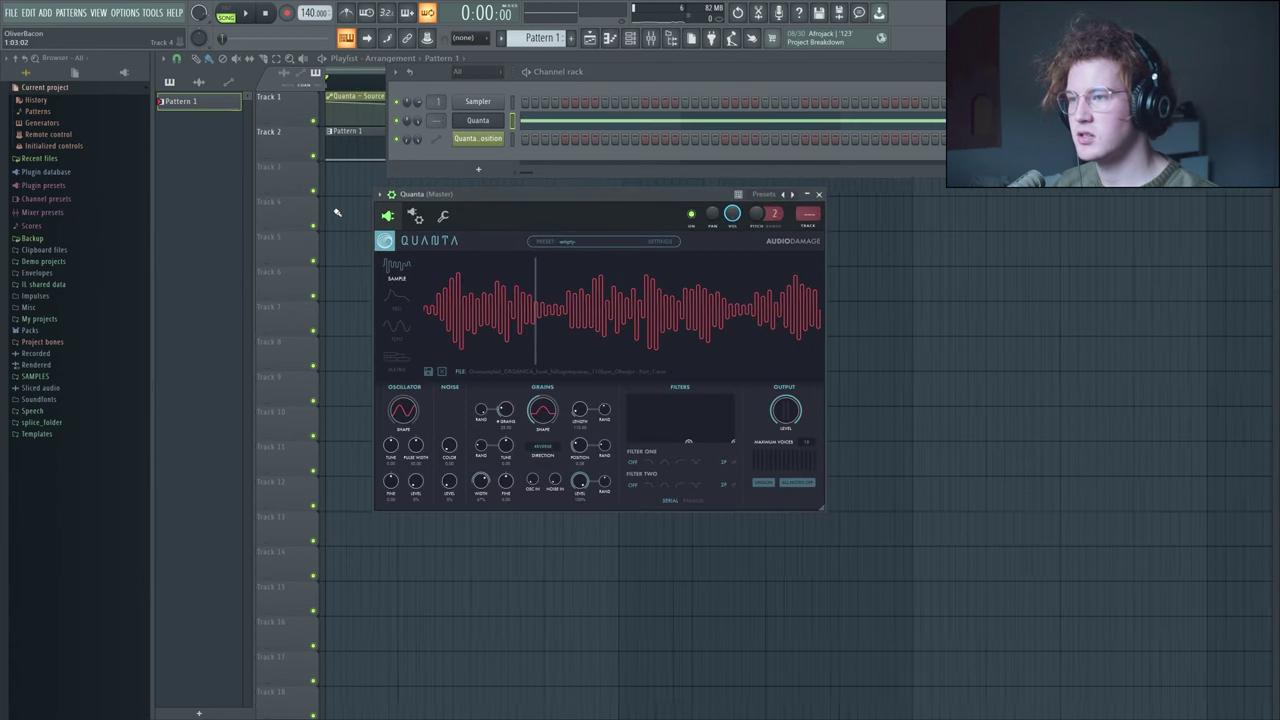
Step: Add points to the Source Position automation clip with Hold segments for stepped jumps
left_click(337, 107)
scroll(370, 143, "up", 3)
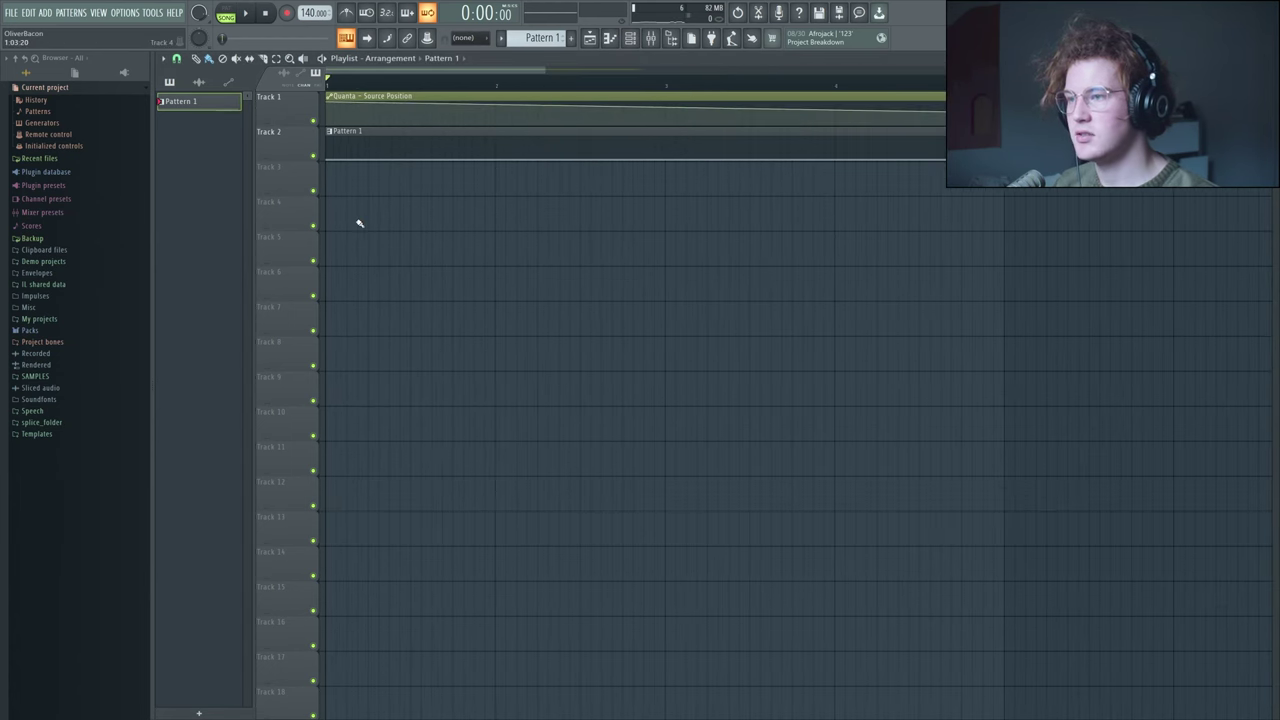
right_click(330, 102)
left_click(437, 171)
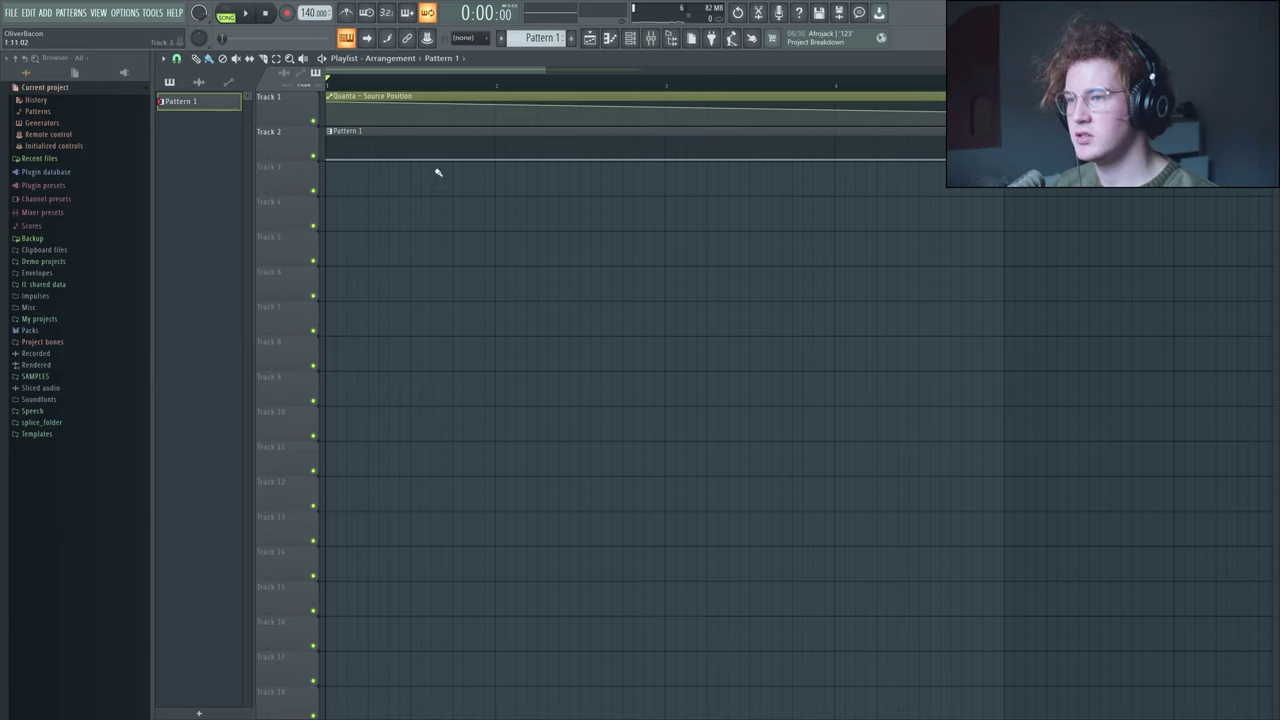
left_click(480, 116)
right_click(479, 118)
left_click(494, 164)
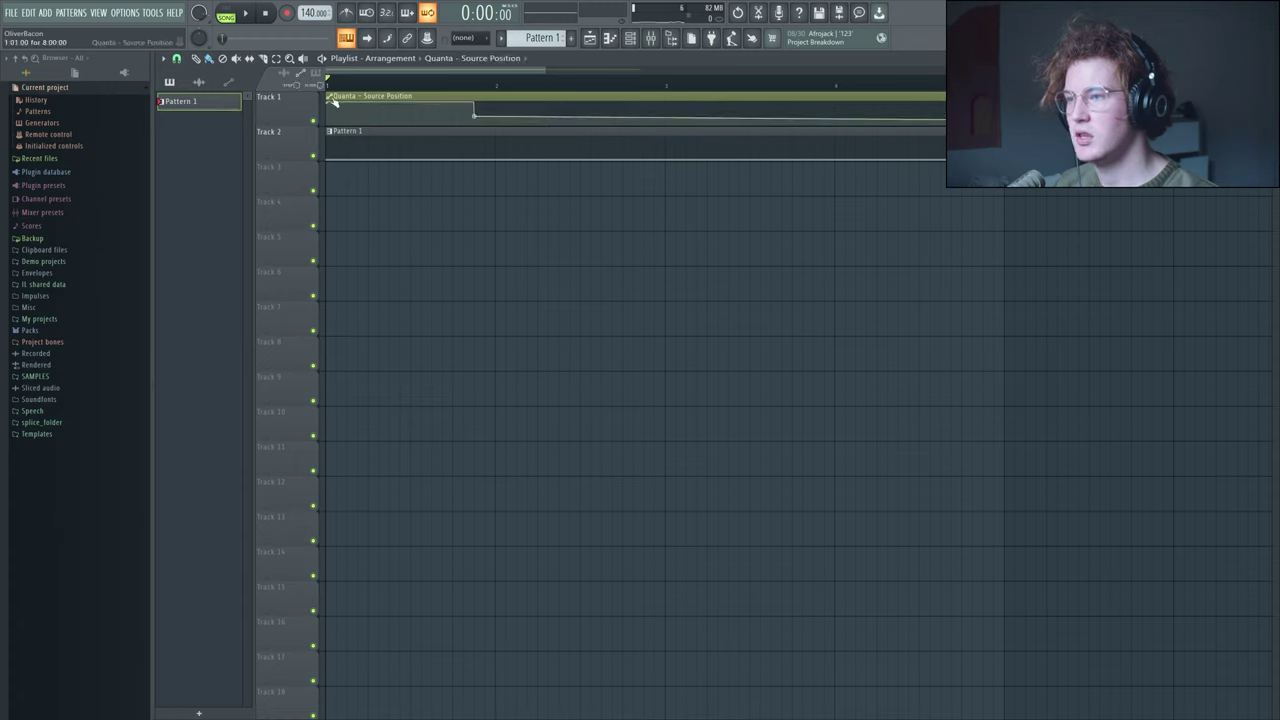
key("space")
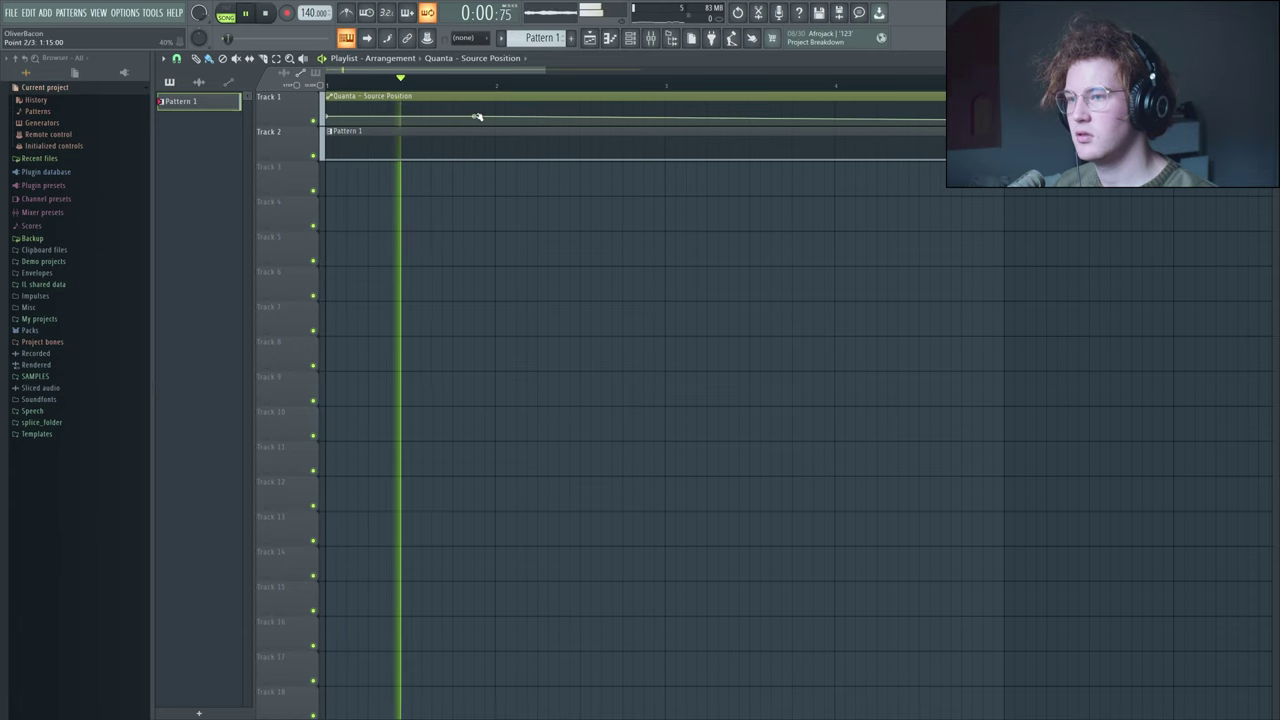
left_click(612, 108)
left_click(738, 125)
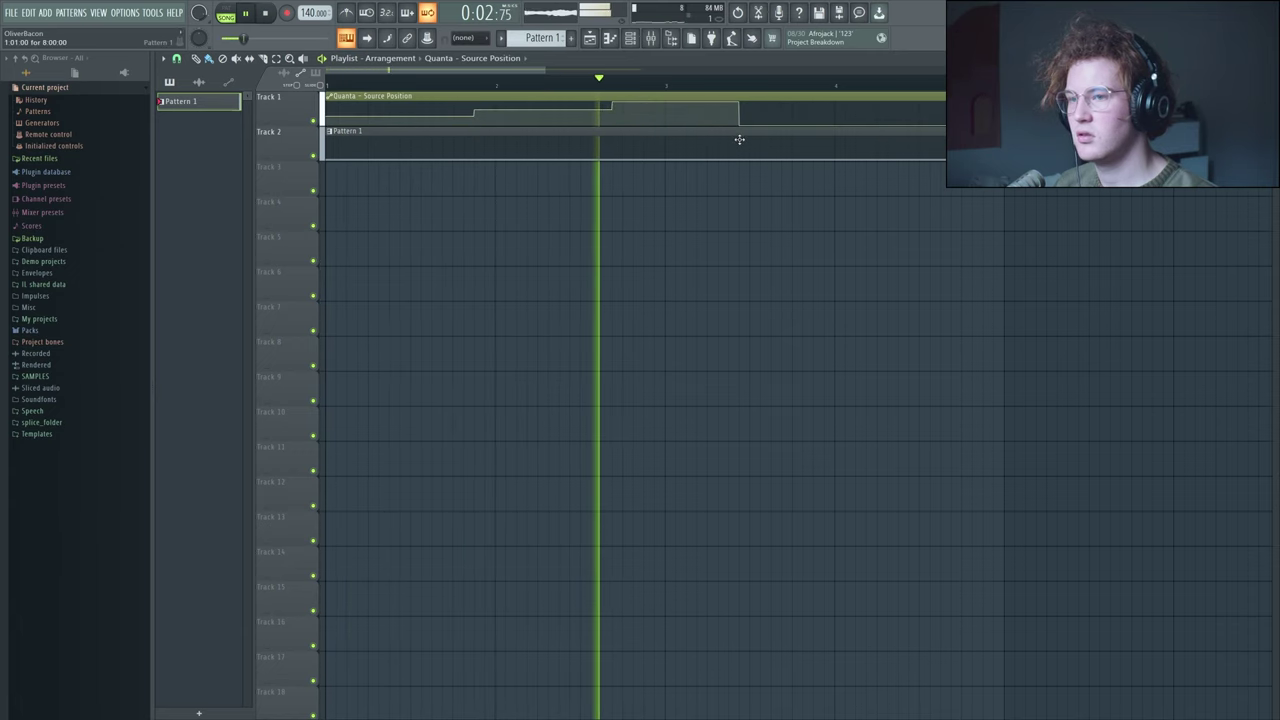
Step: Paint full-length C5 and C6 notes in Quanta's Pattern 1 and audition them
double_click(802, 130)
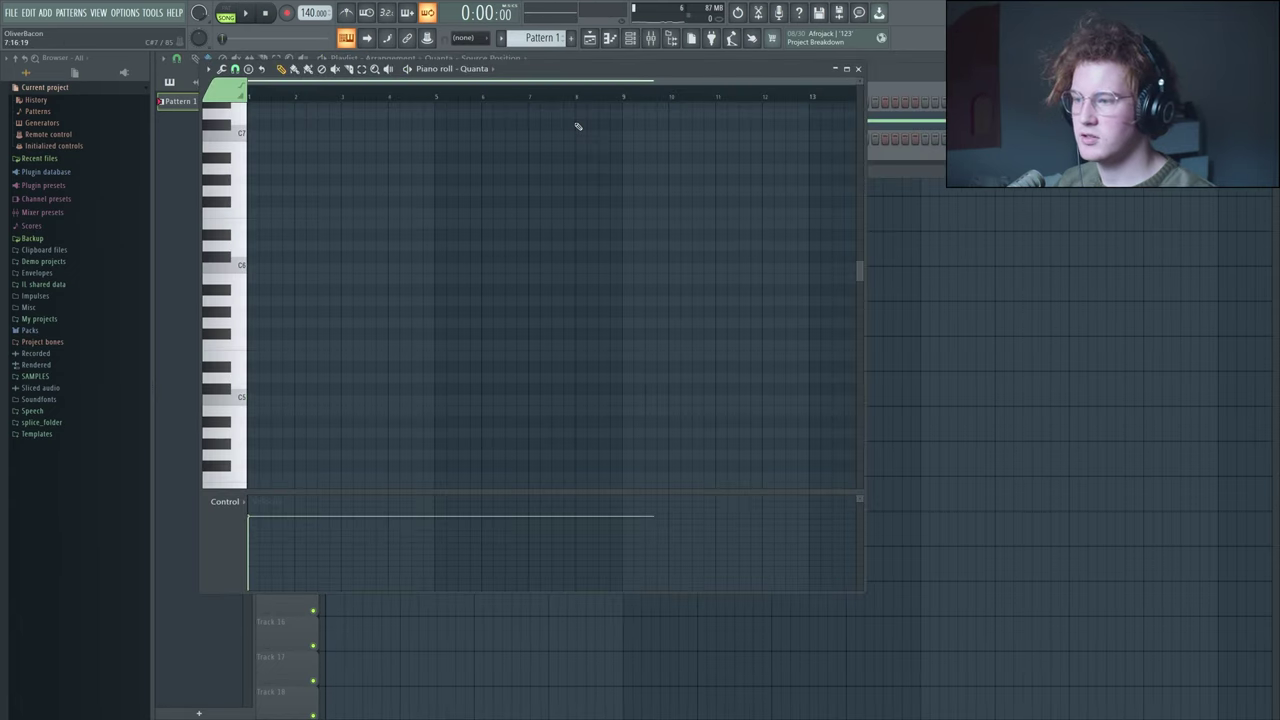
key("space")
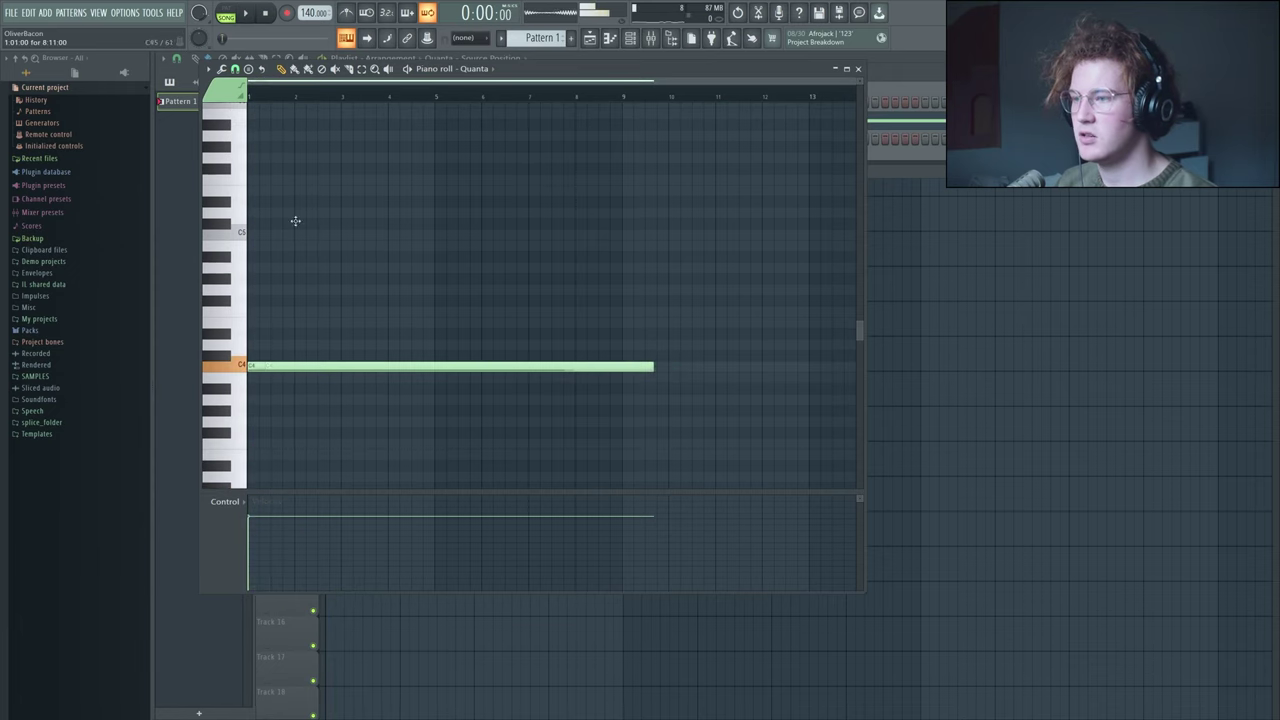
left_click(254, 235)
scroll(260, 290, "up", 4)
left_click_drag(268, 225, 256, 233)
key("space")
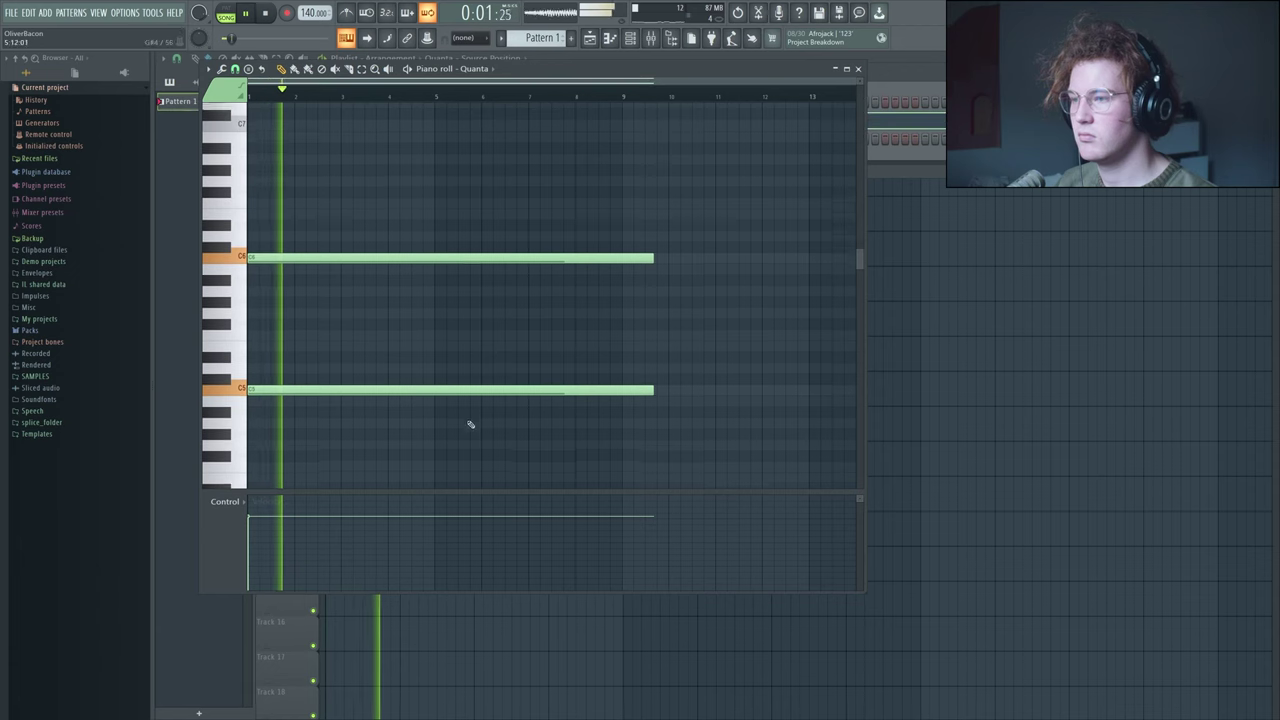
key("F7")
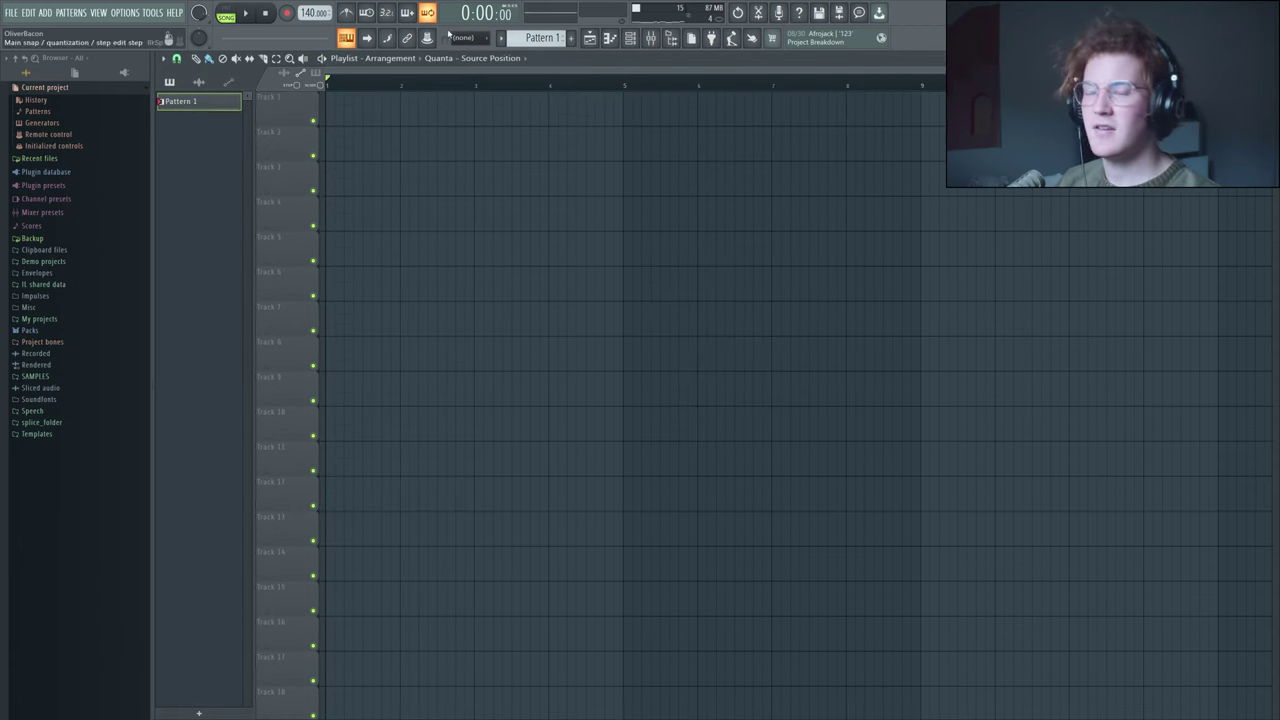
scroll(629, 197, "down", 1)
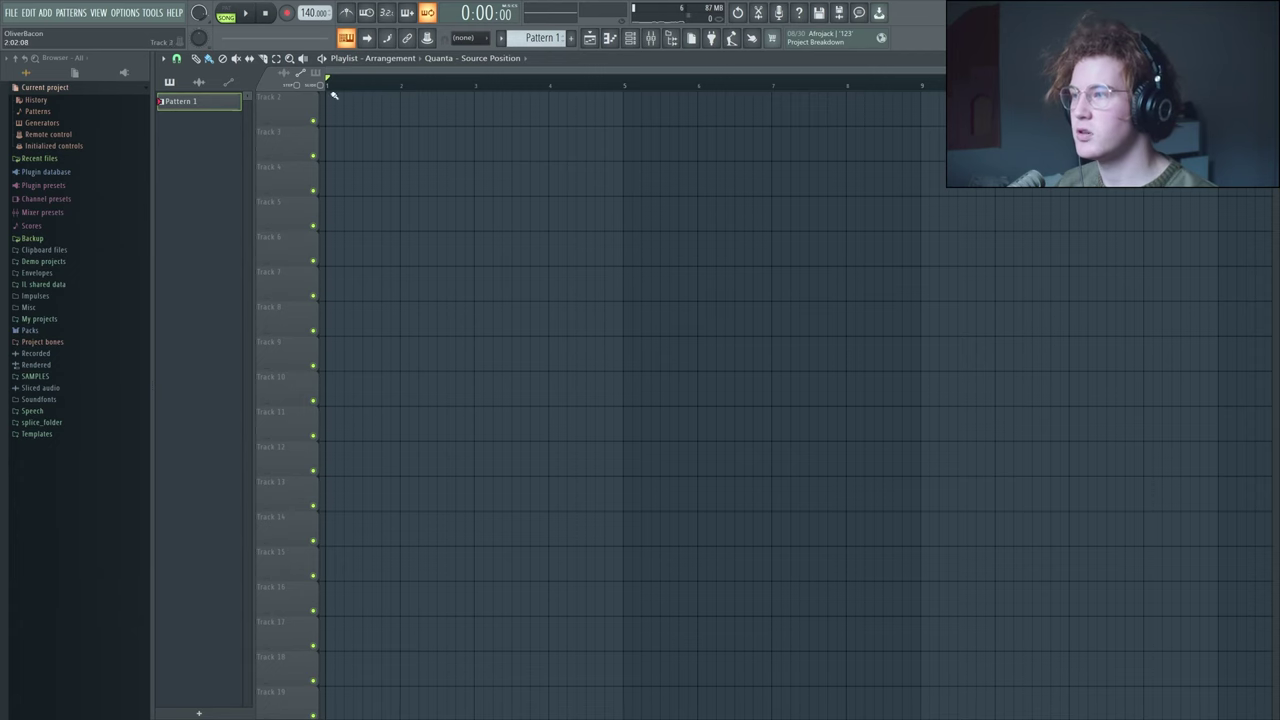
Step: Open the DNB.flp project without saving the current one, and play it
left_click(10, 12)
left_click(10, 29)
left_click(641, 399)
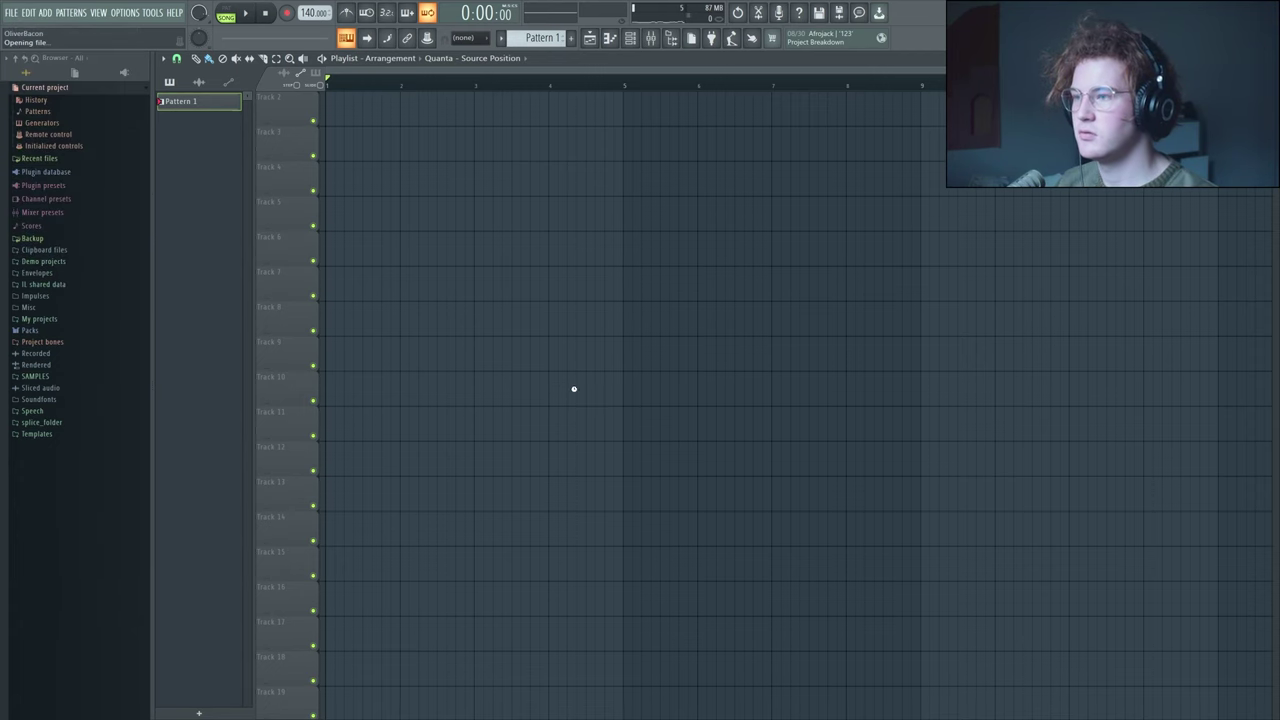
left_click(10, 12)
left_click(30, 136)
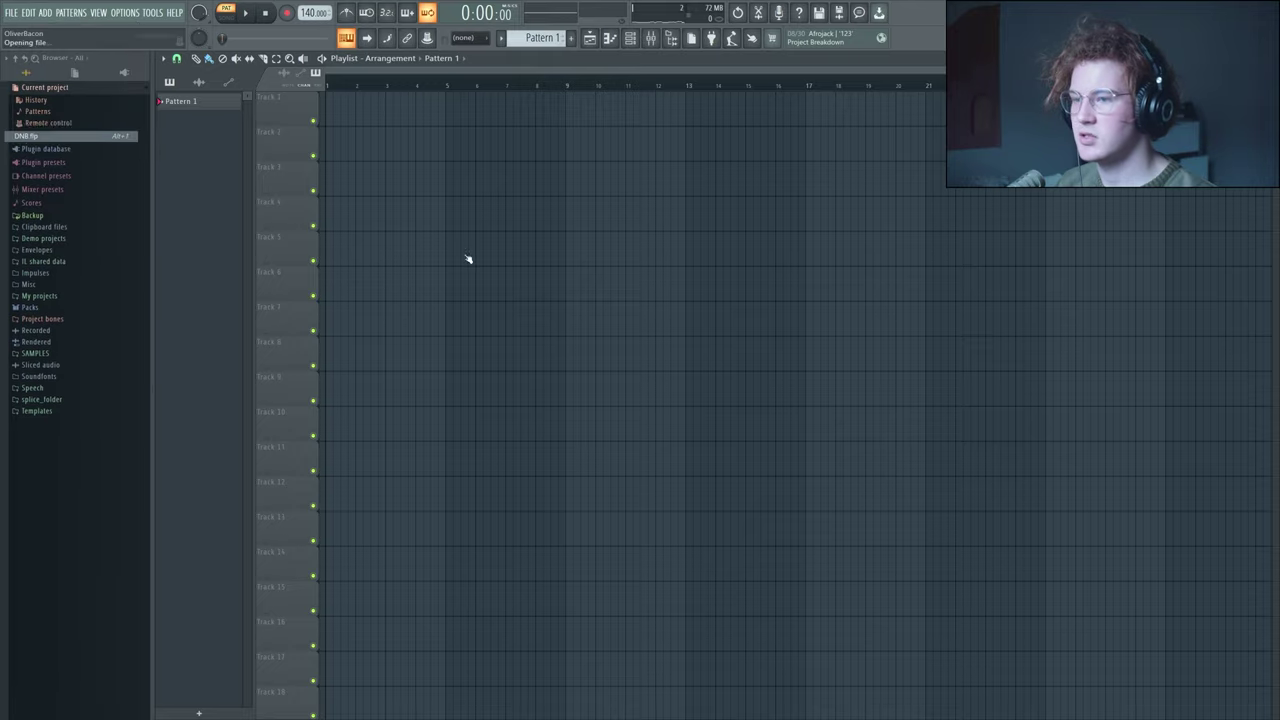
key("space")
scroll(543, 512, "down", 2)
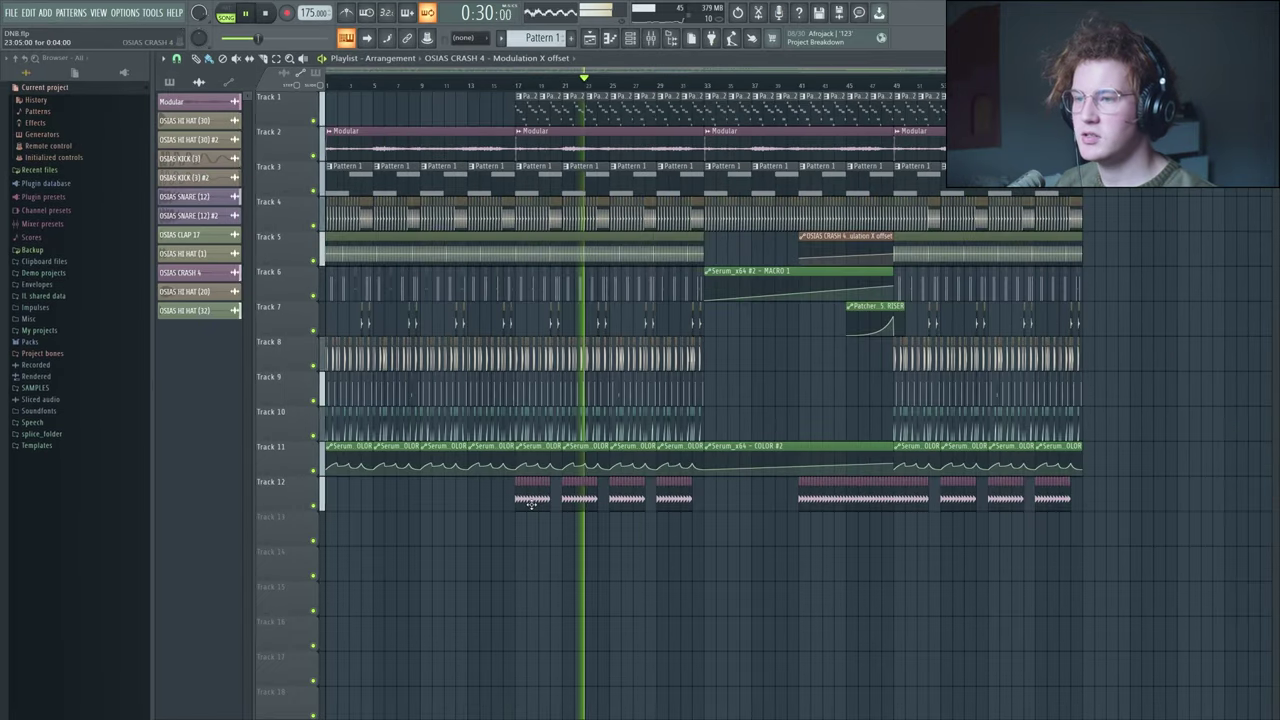
scroll(622, 498, "up", 2)
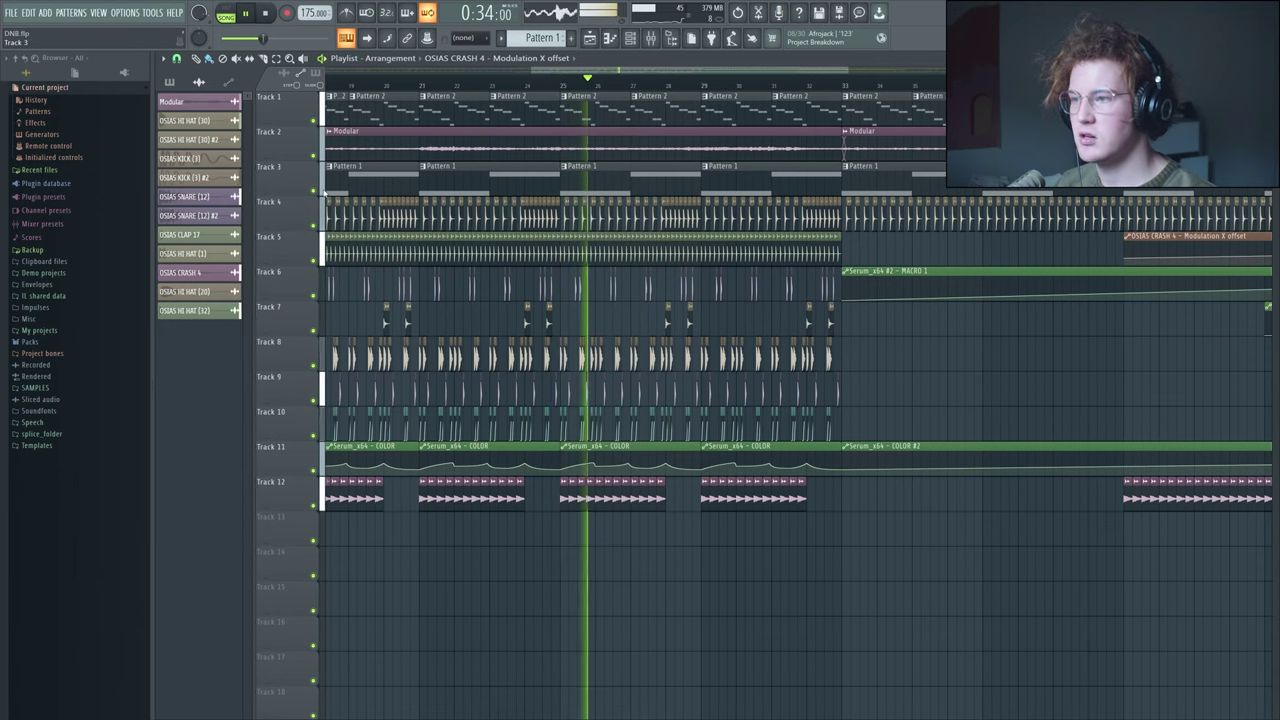
scroll(400, 353, "down", 2)
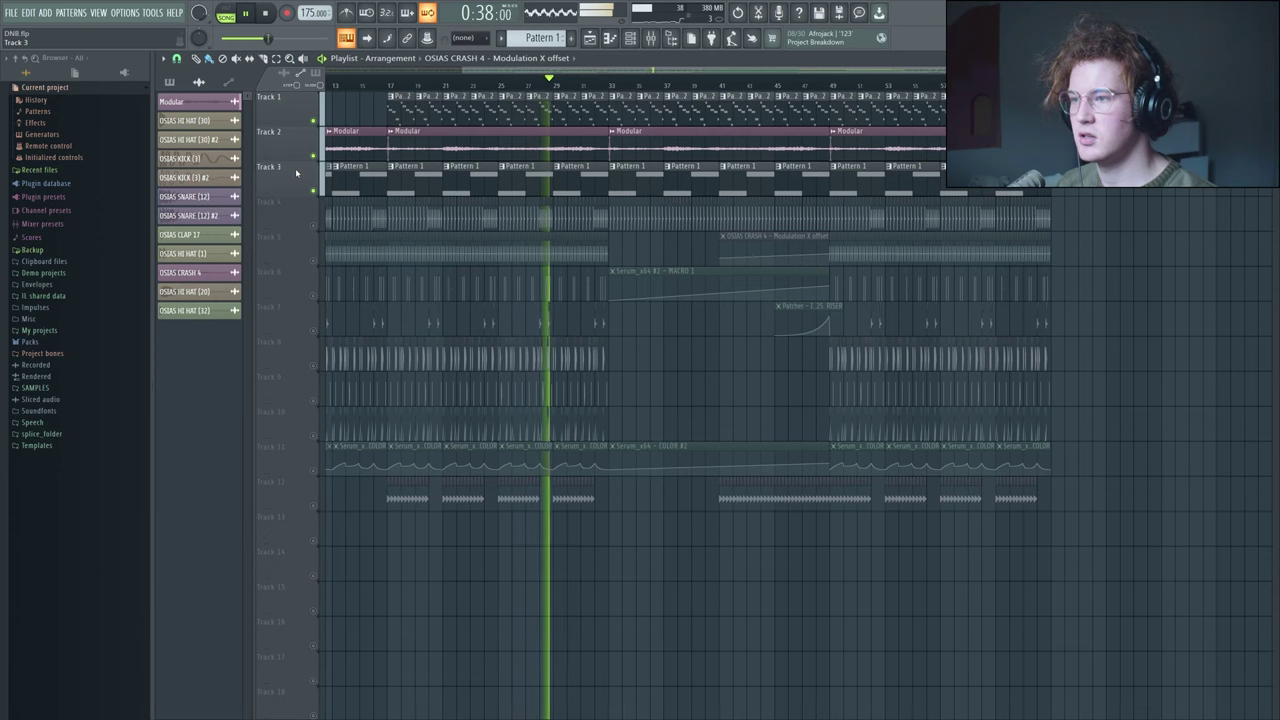
key("space")
Step: Export a five-bar selection of the song as DNB.wav
scroll(637, 133, "up", 2)
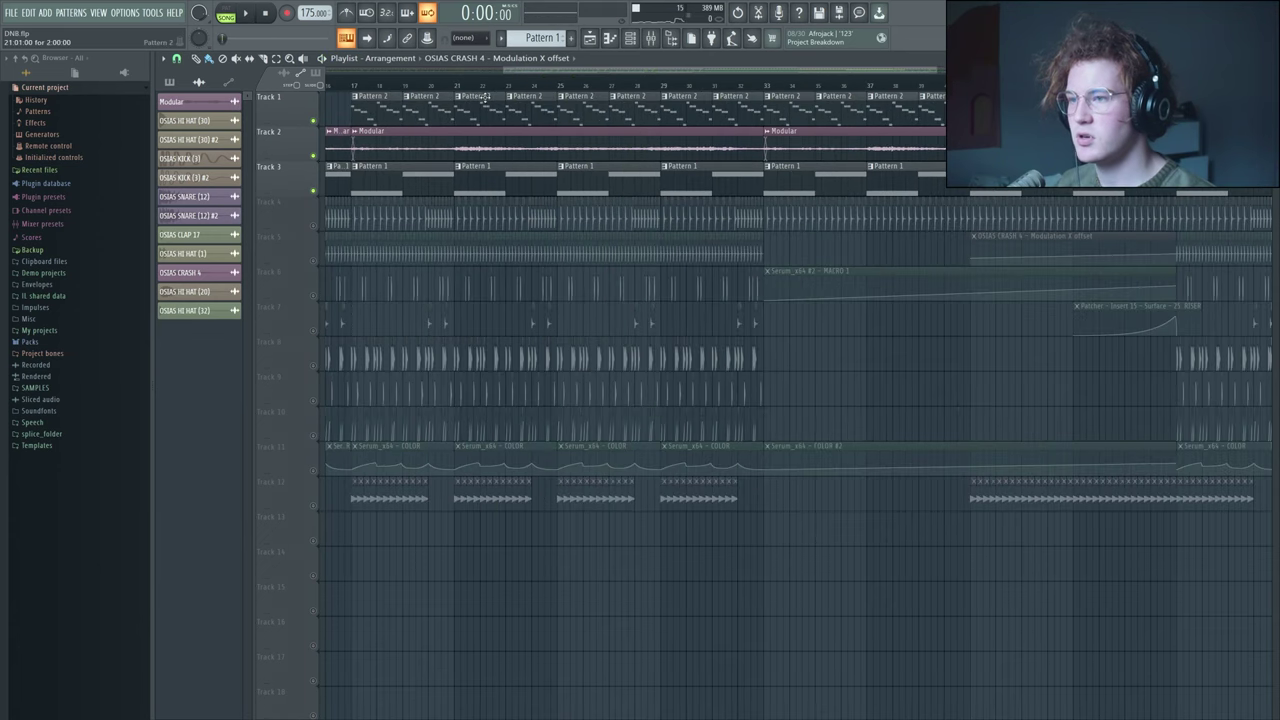
left_click_drag(456, 90, 541, 110)
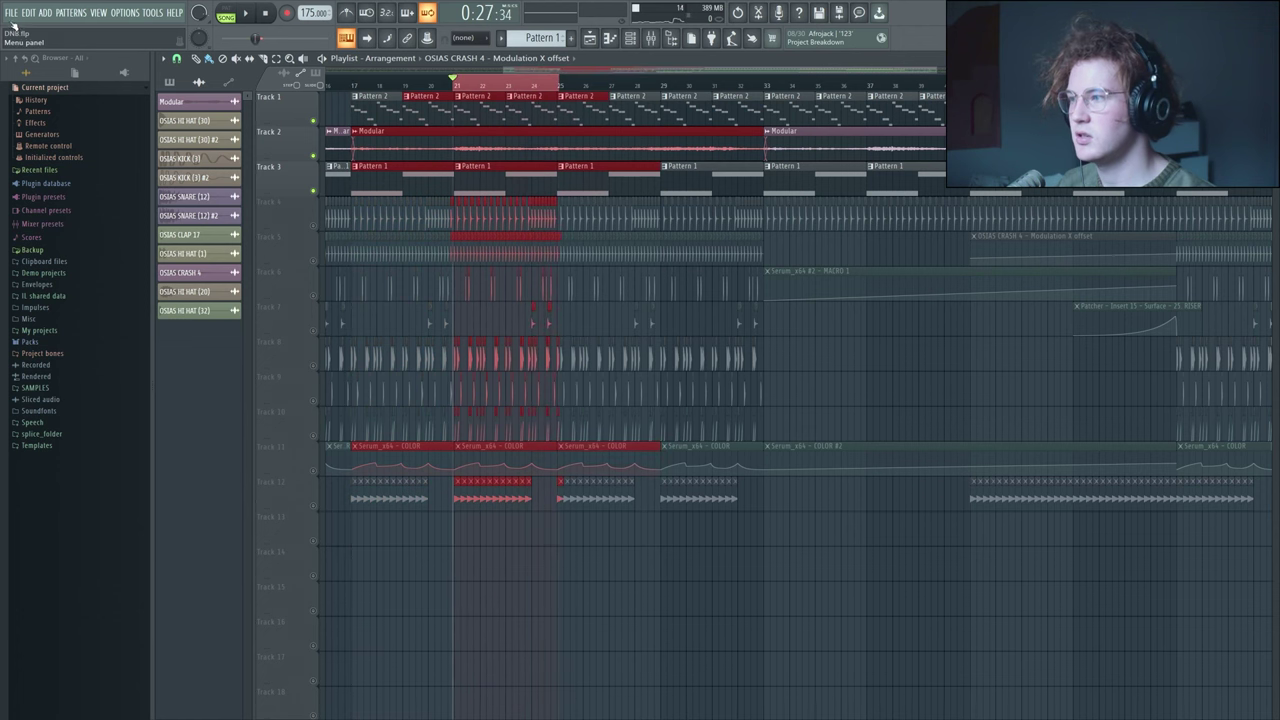
left_click(11, 12)
mouse_move(60, 105)
left_click(185, 106)
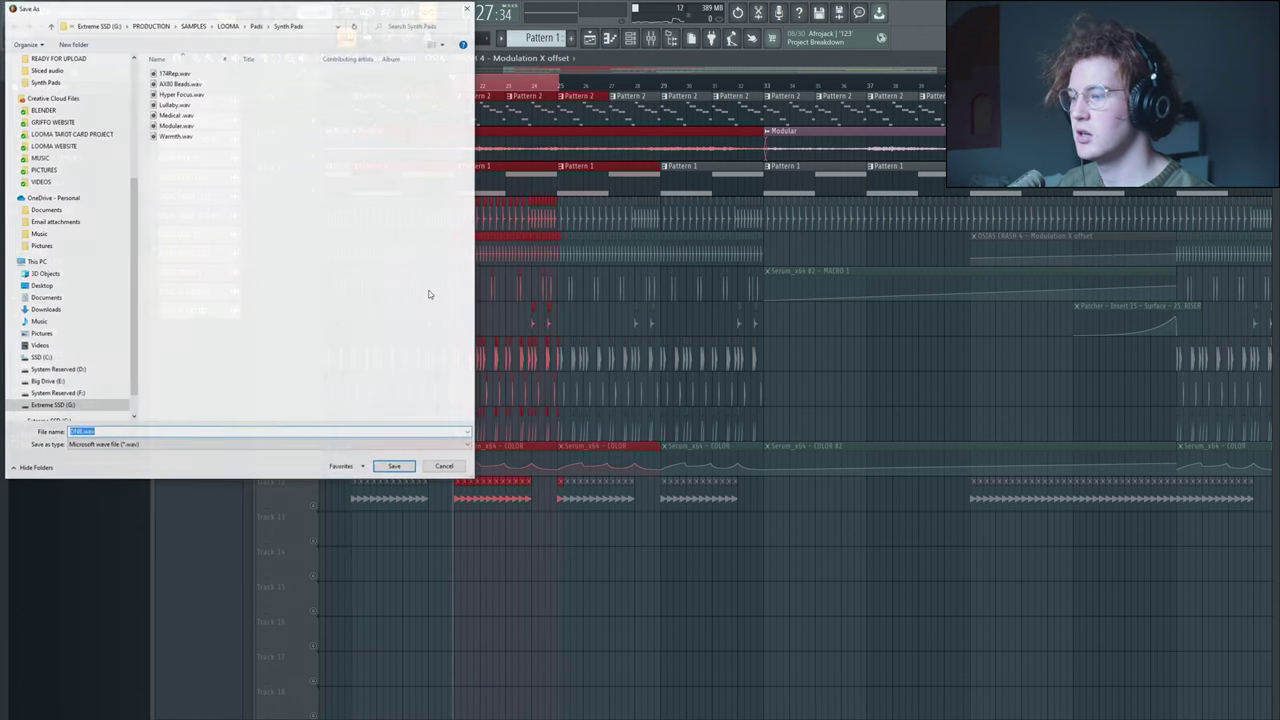
key("Return")
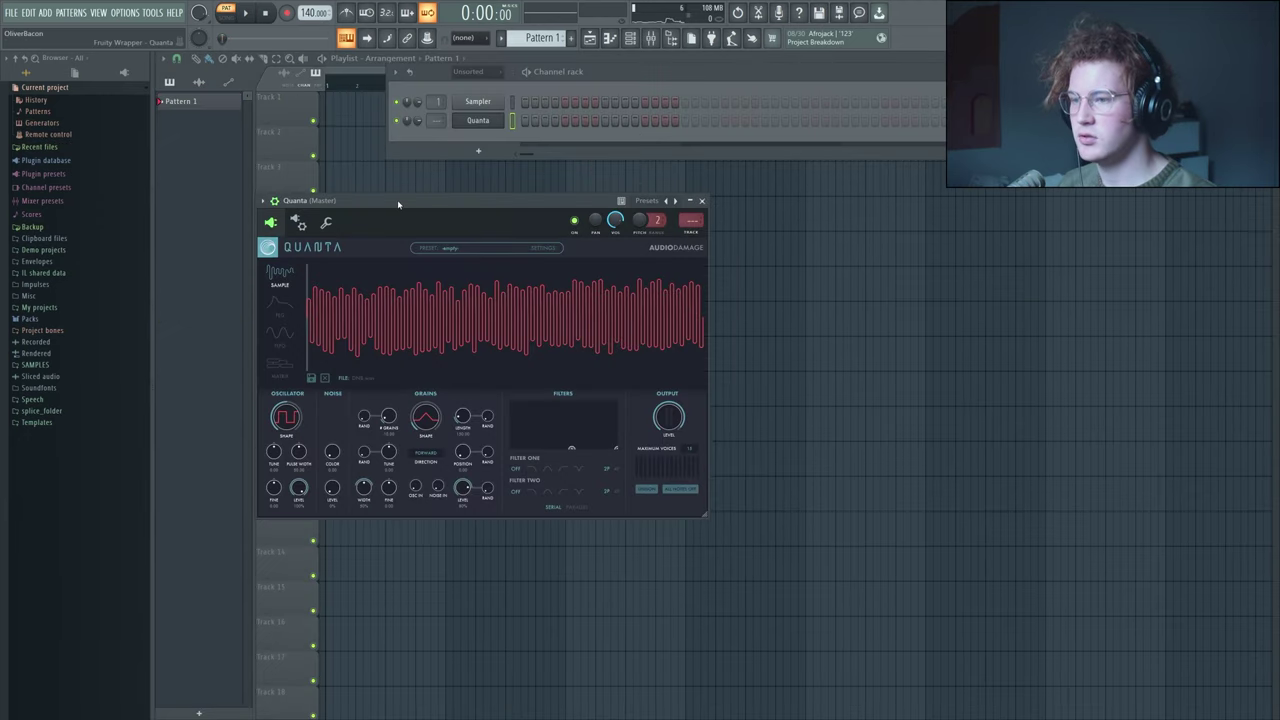
Step: Draw one long held note in Quanta's piano roll and lower it an octave to C6
left_click_drag(398, 204, 514, 190)
right_click(493, 130)
left_click(522, 120)
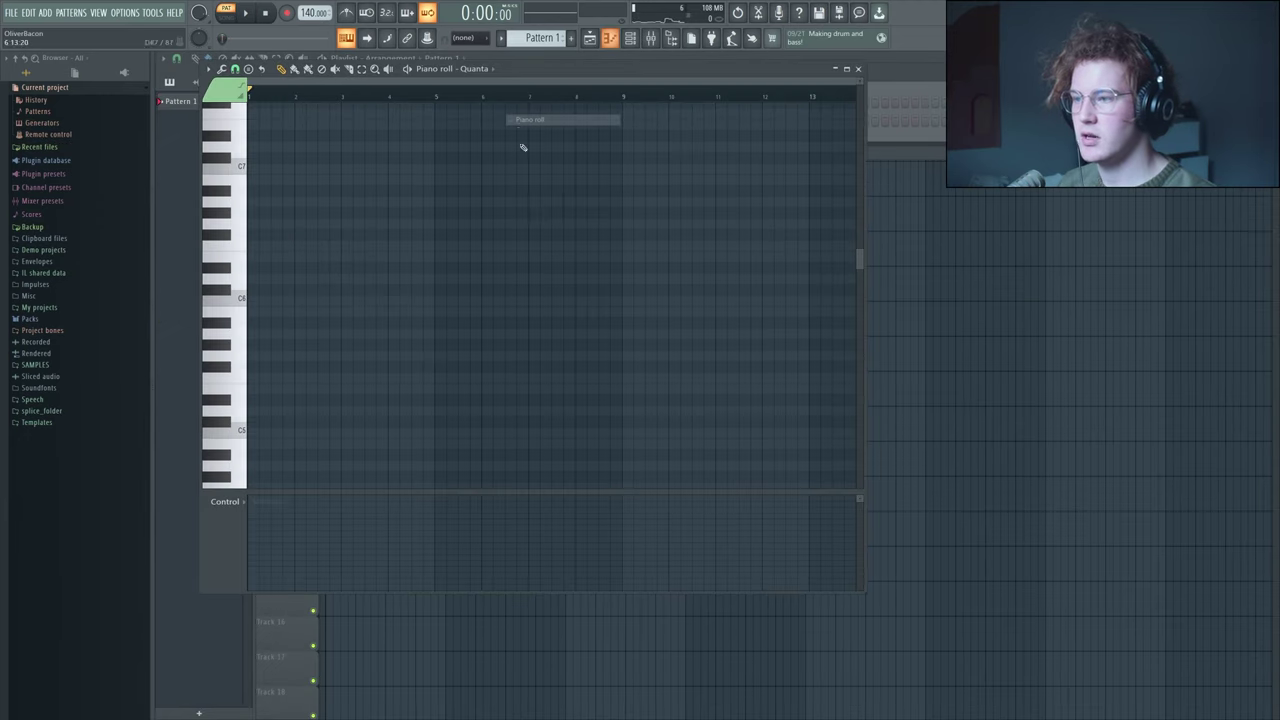
left_click(290, 300)
left_click(911, 153)
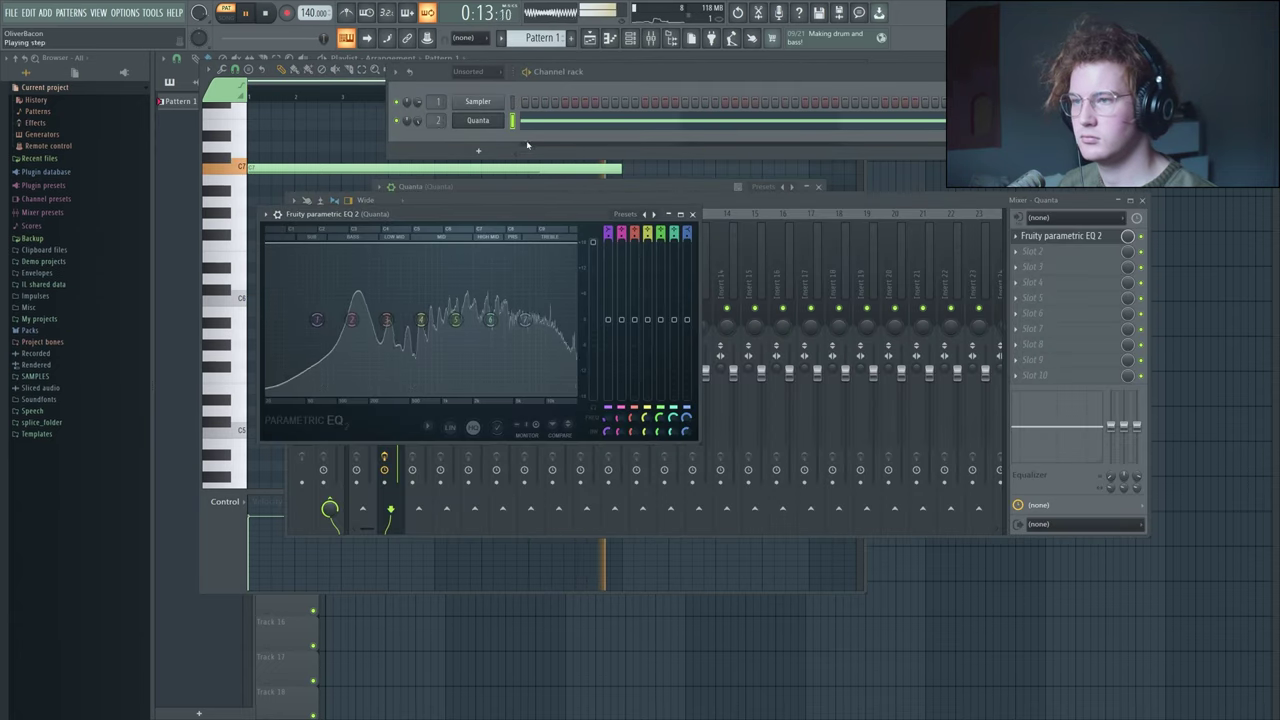
left_click(530, 187)
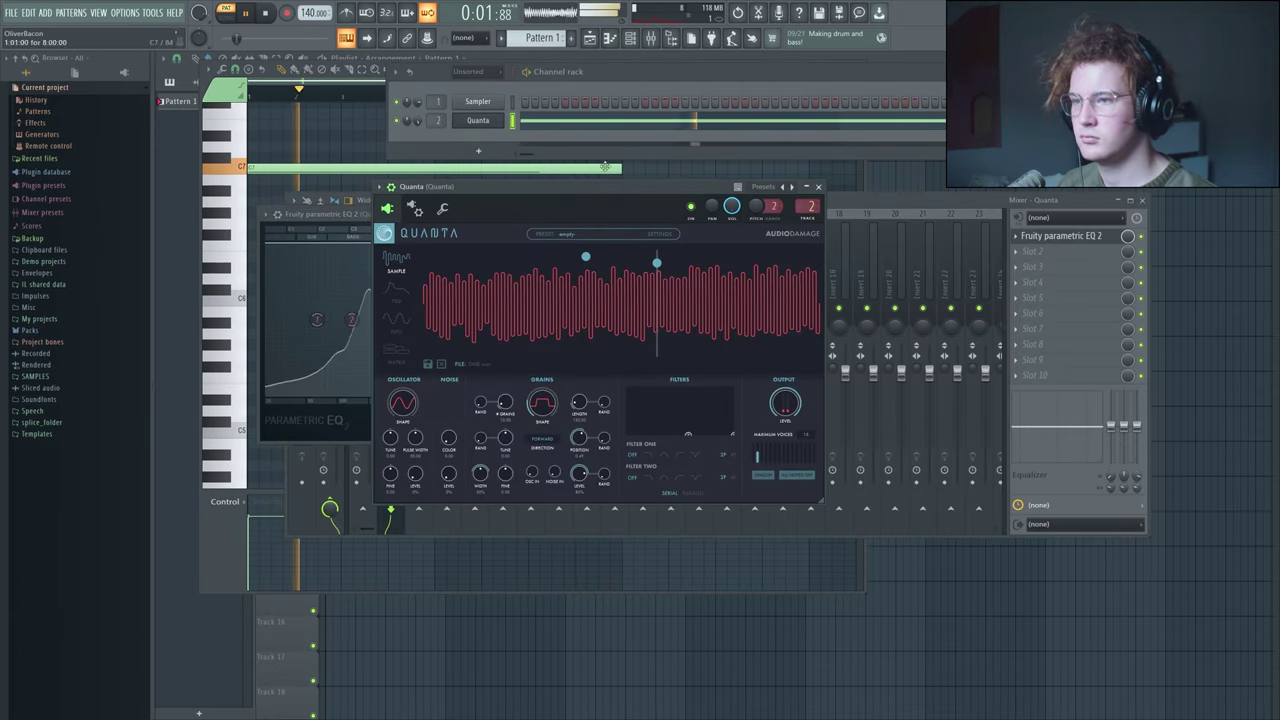
key("F7")
key("ctrl+Down")
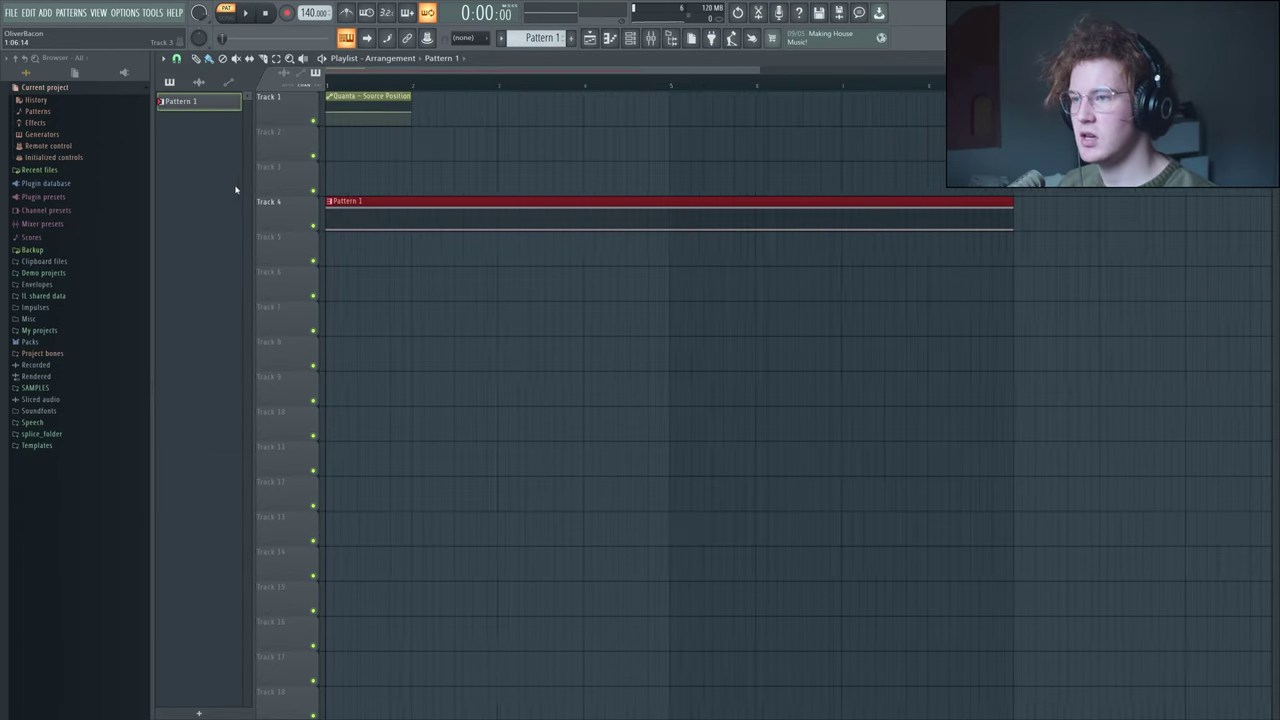
Step: Lengthen the Quanta - Source Position automation clip and stretch its ramp end further right
left_click_drag(414, 104, 875, 147)
left_click_drag(463, 111, 757, 119)
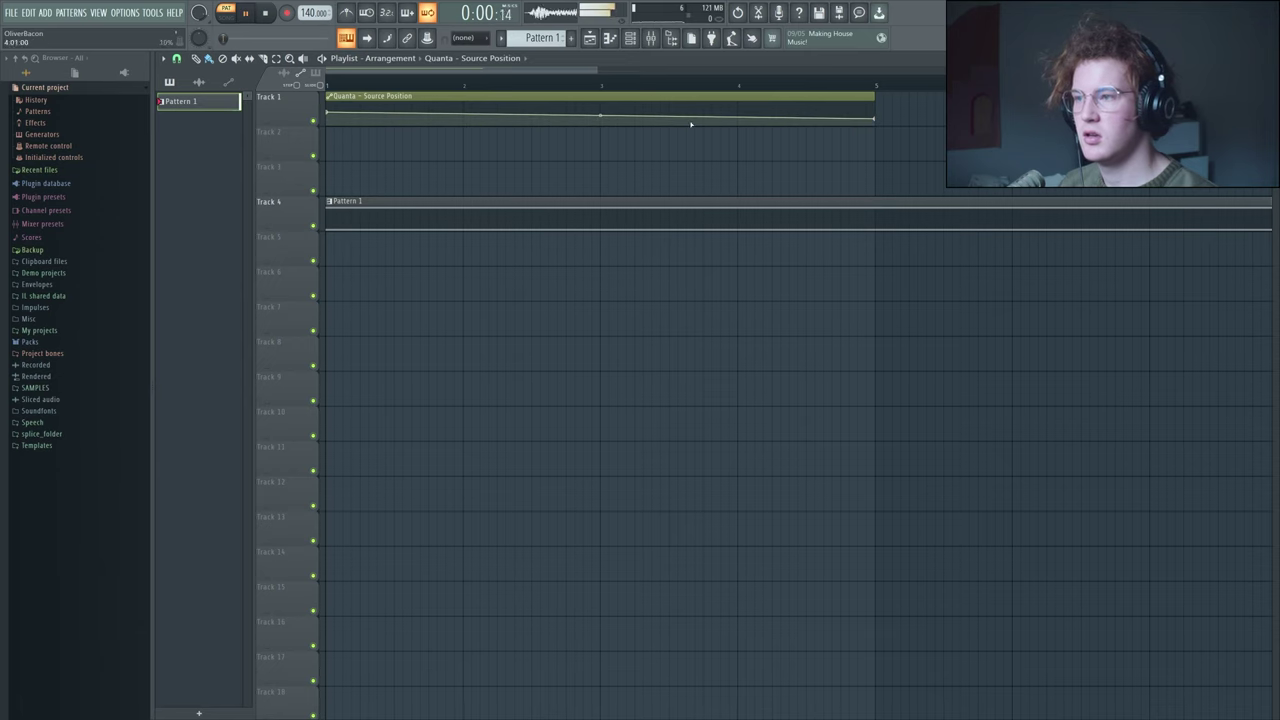
key("space")
scroll(426, 183, "down", 3)
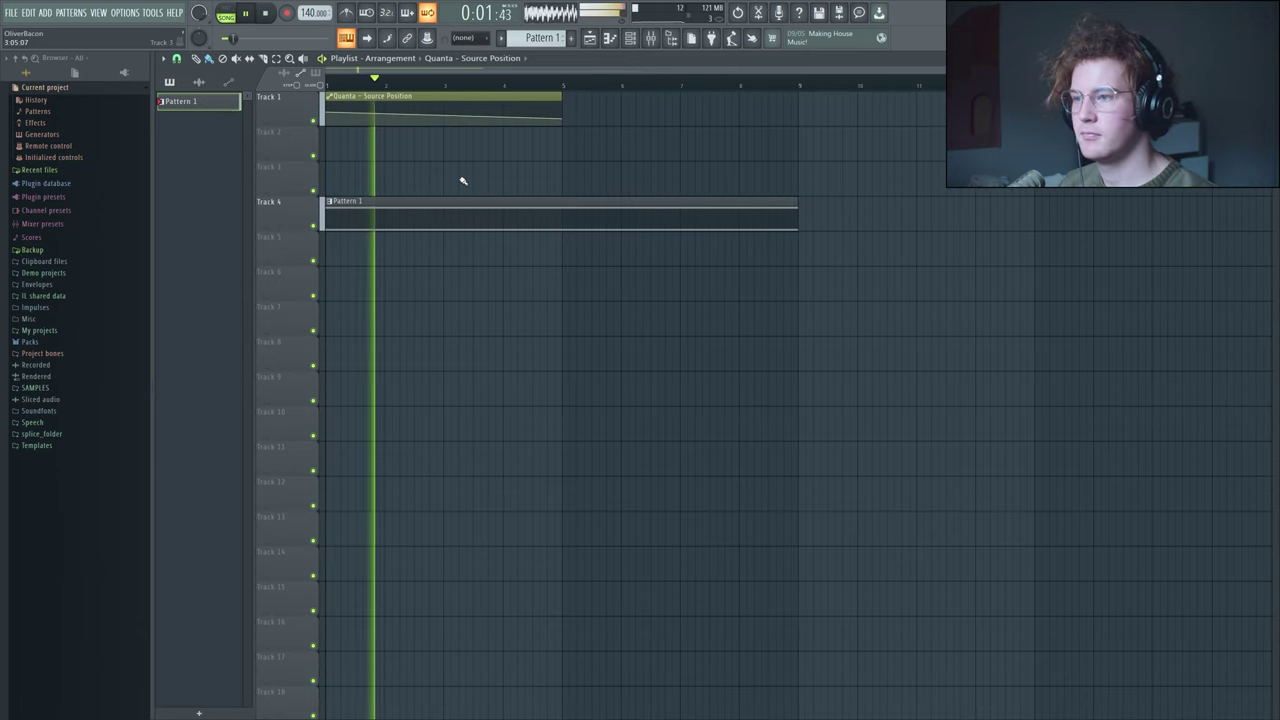
left_click_drag(561, 110, 663, 110)
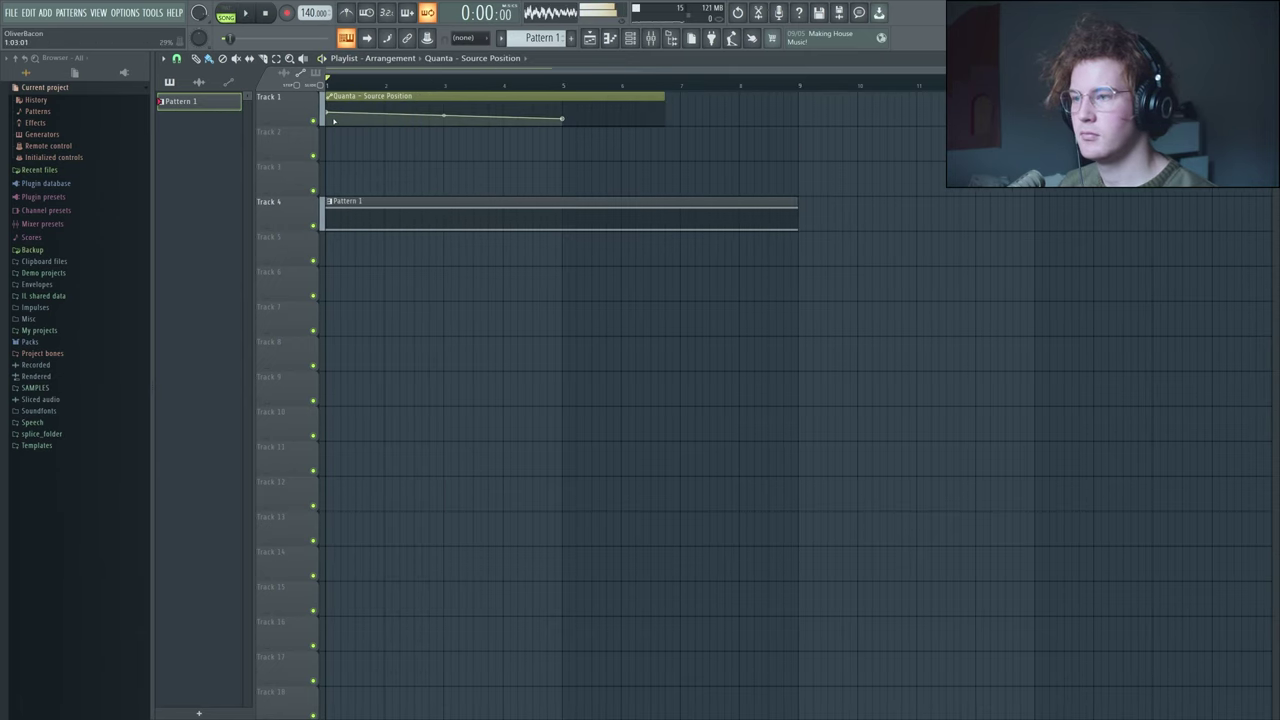
key("space")
key("space")
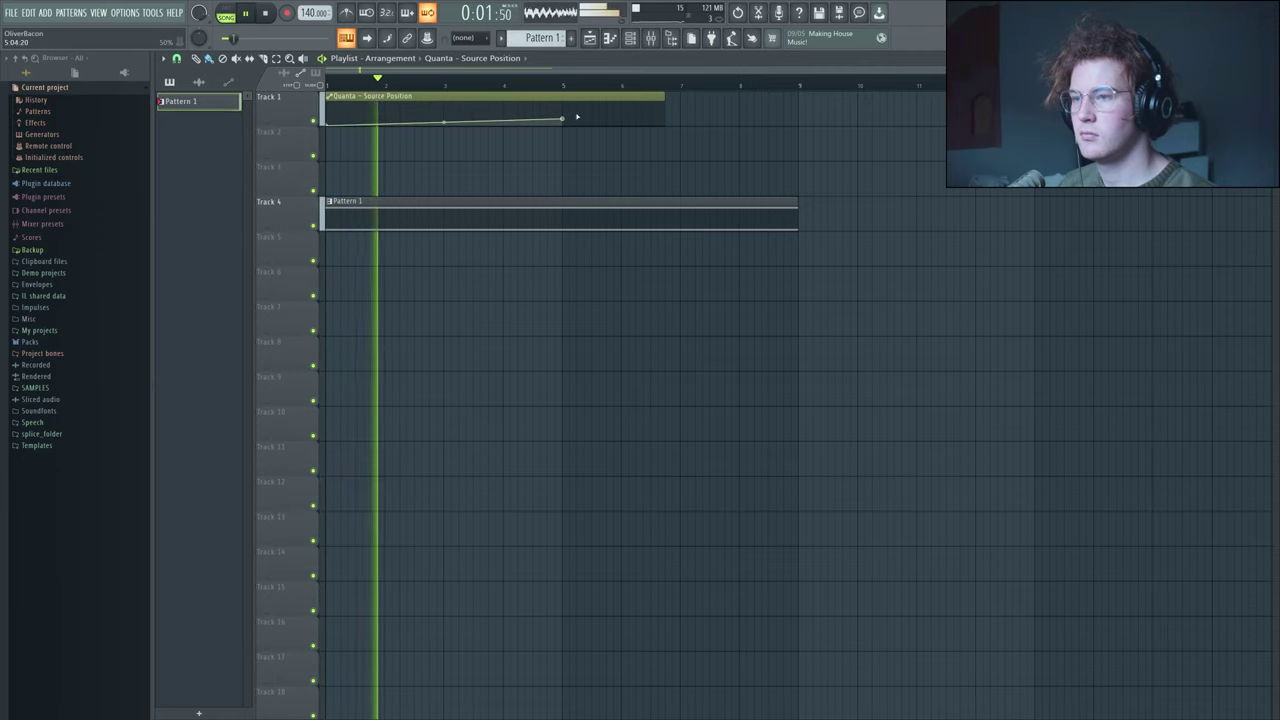
left_click_drag(663, 122, 796, 123)
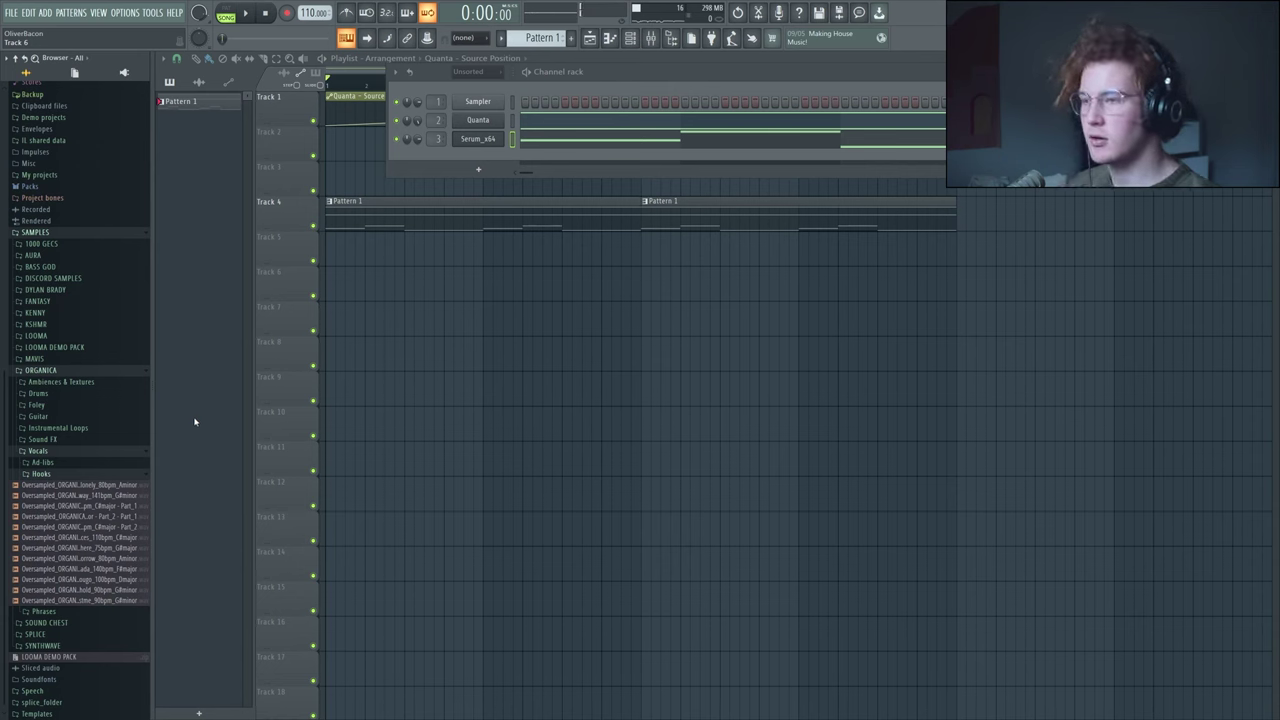
Step: Add a second Quanta channel and play the pattern to hear its long note
left_click(478, 170)
left_click(500, 390)
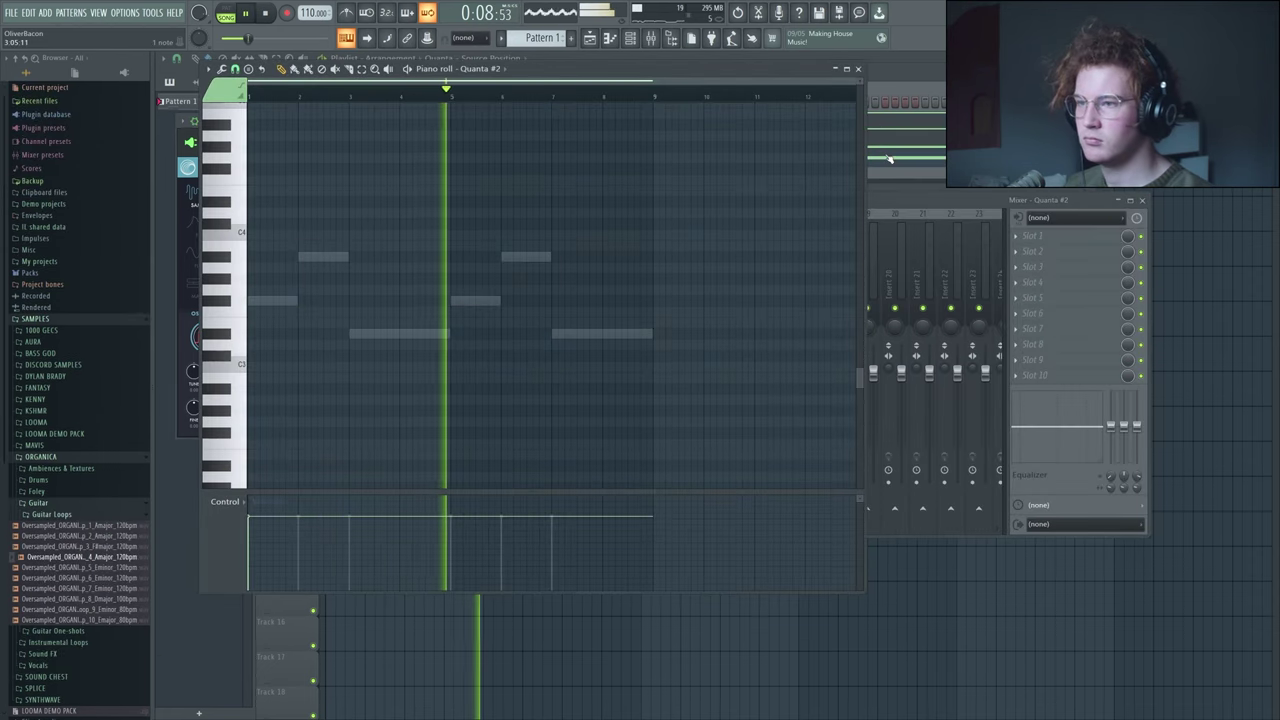
key("space")
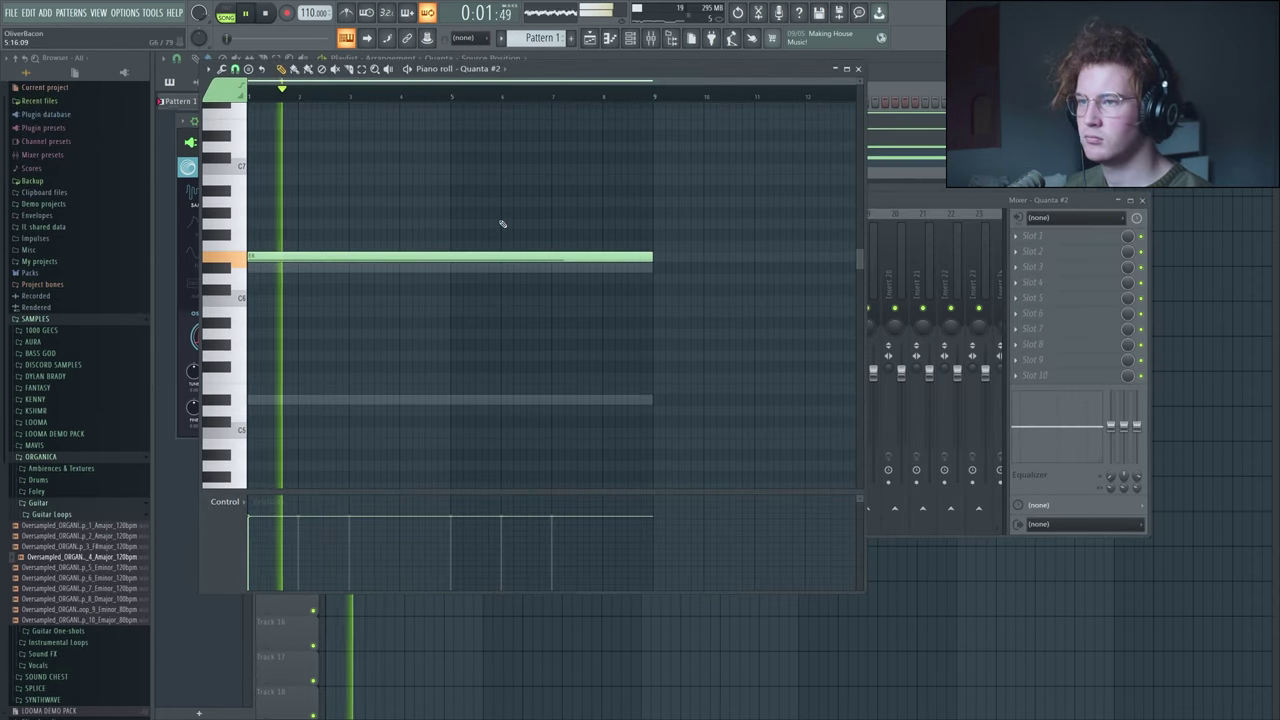
left_click(500, 92)
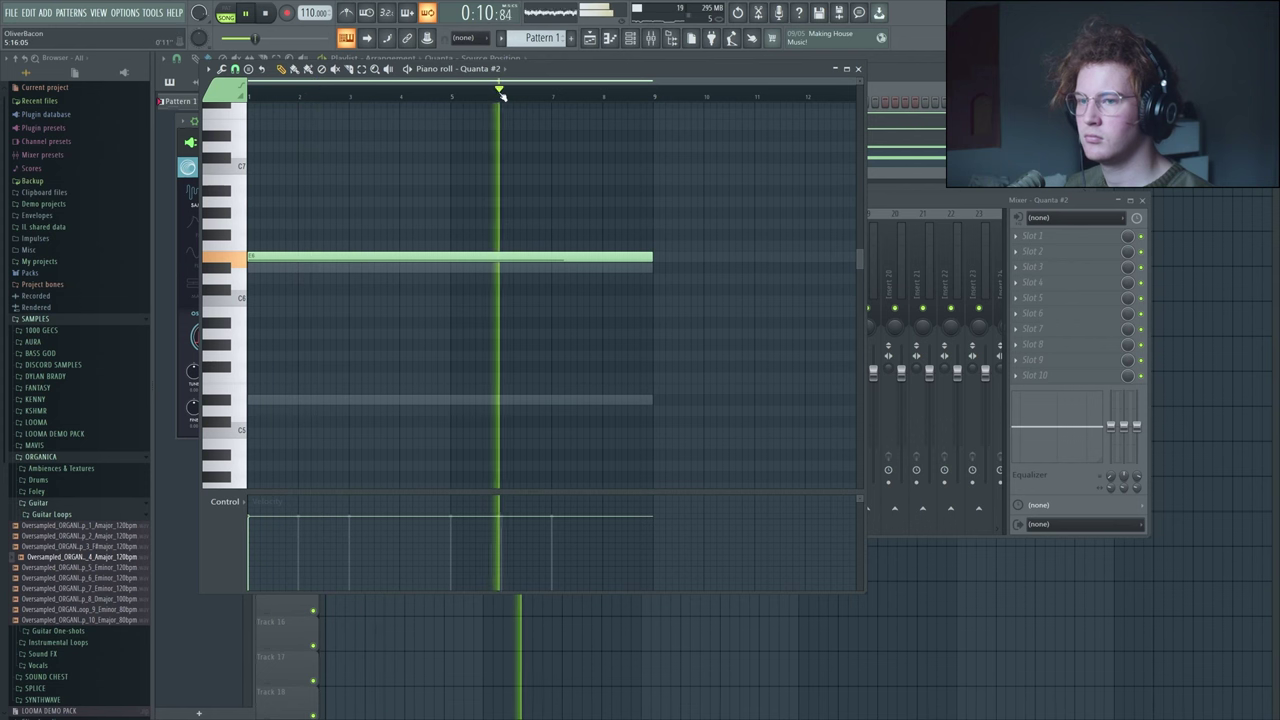
Step: Raise Quanta #2's grain source position to 0.40
left_click(880, 182)
left_click(478, 157)
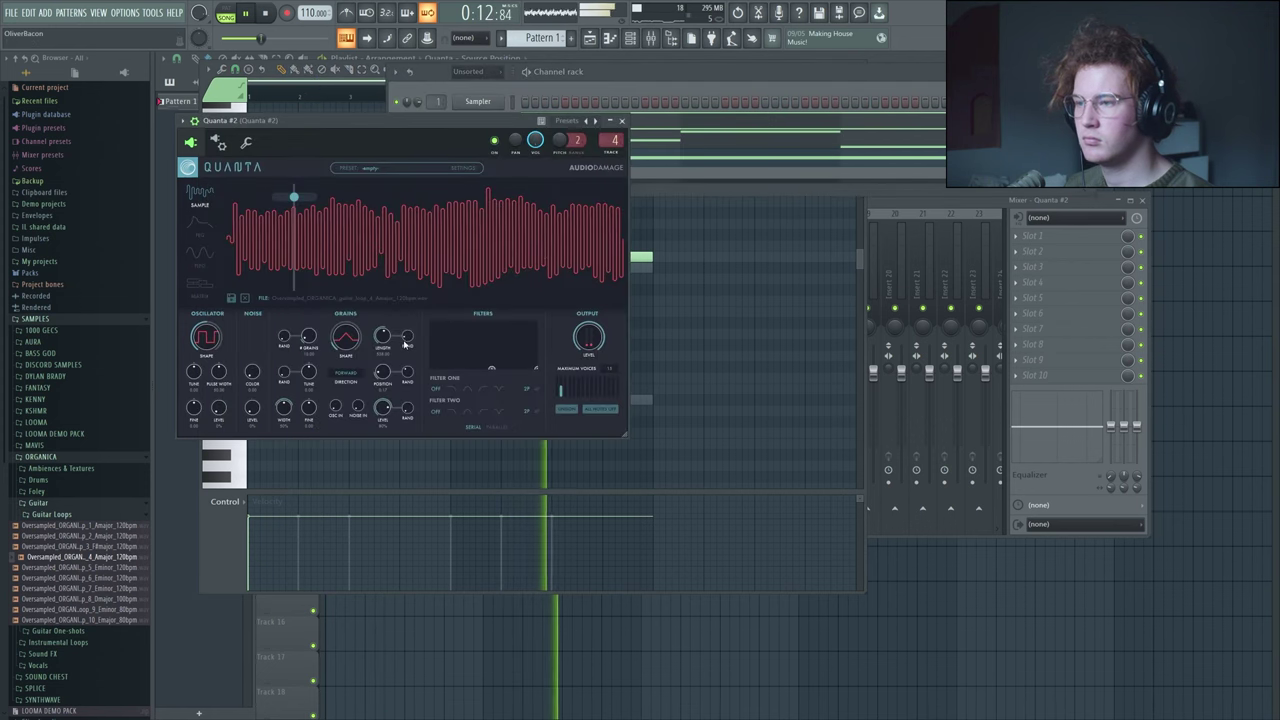
left_click_drag(383, 372, 388, 367)
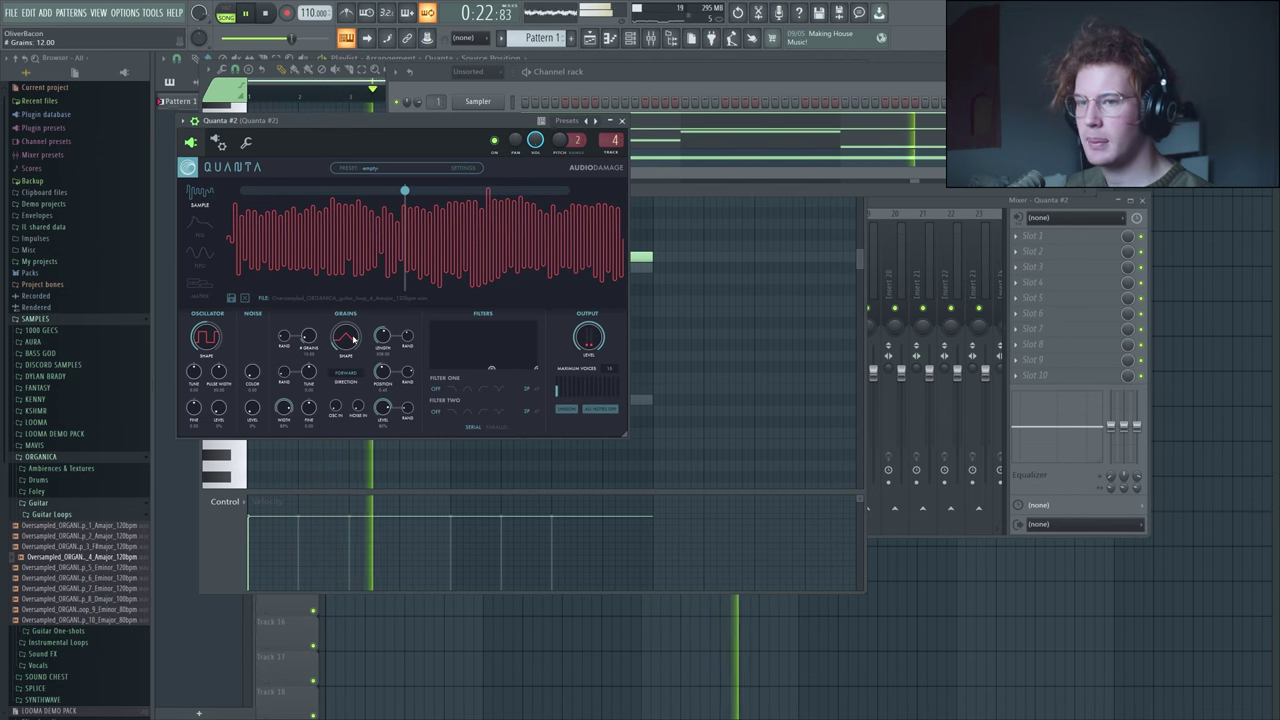
key("F9")
Step: Put Fruity Parametric EQ 2 on Quanta #2's mixer track with band 1 high-passing near 832 Hz
left_click(1035, 235)
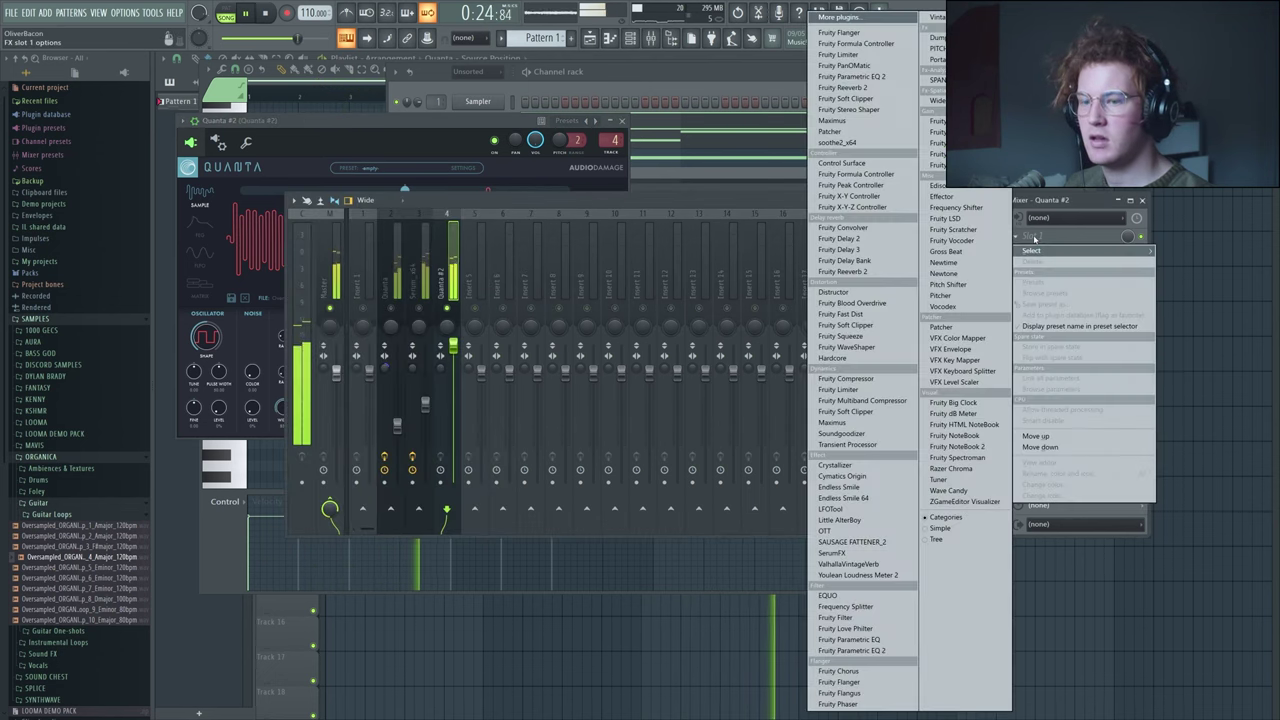
left_click(870, 650)
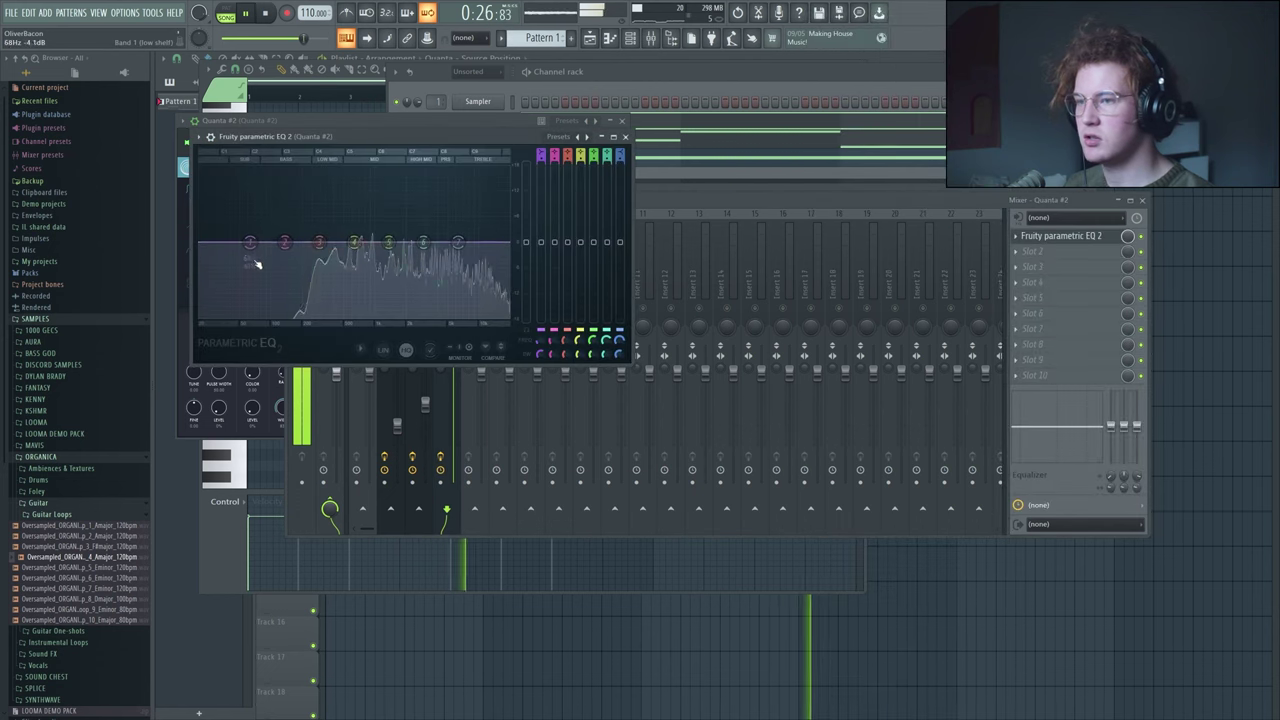
left_click_drag(249, 242, 380, 218)
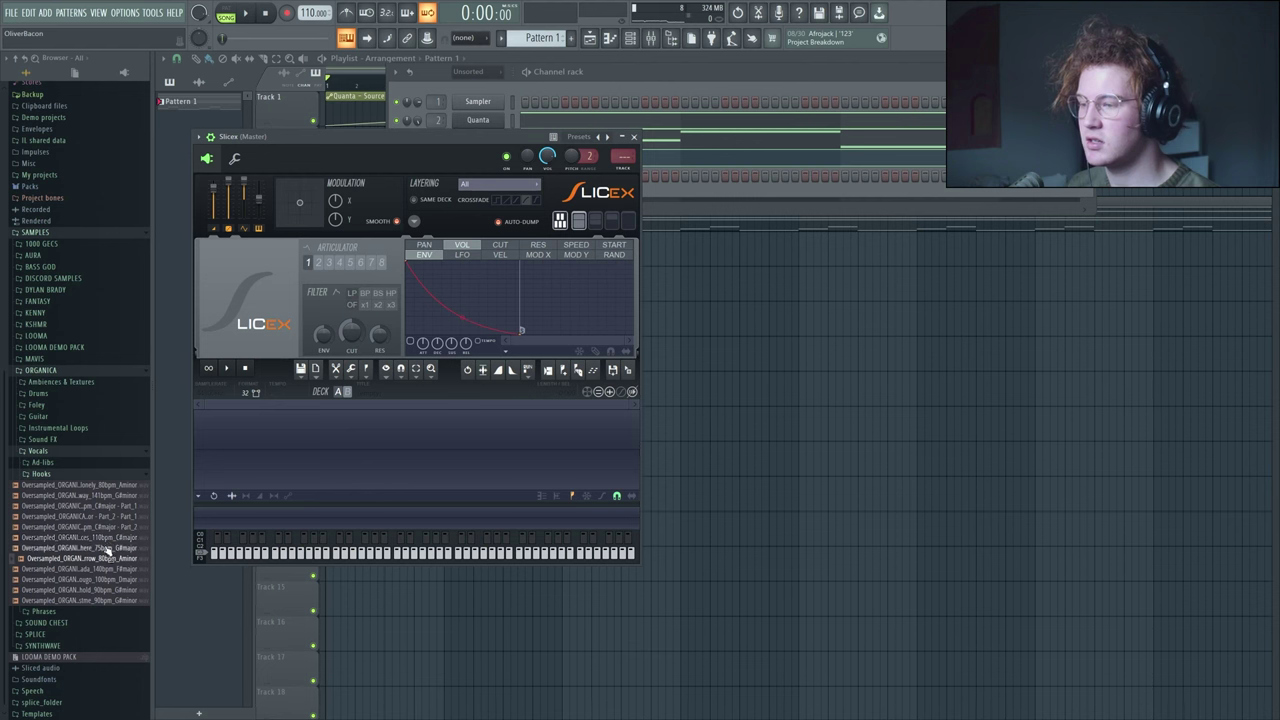
Step: Load the ORGANICA 'i'llbehere' 75bpm G#major vocal hook into Slicex and delete its original slice notes
left_click_drag(270, 505, 290, 476)
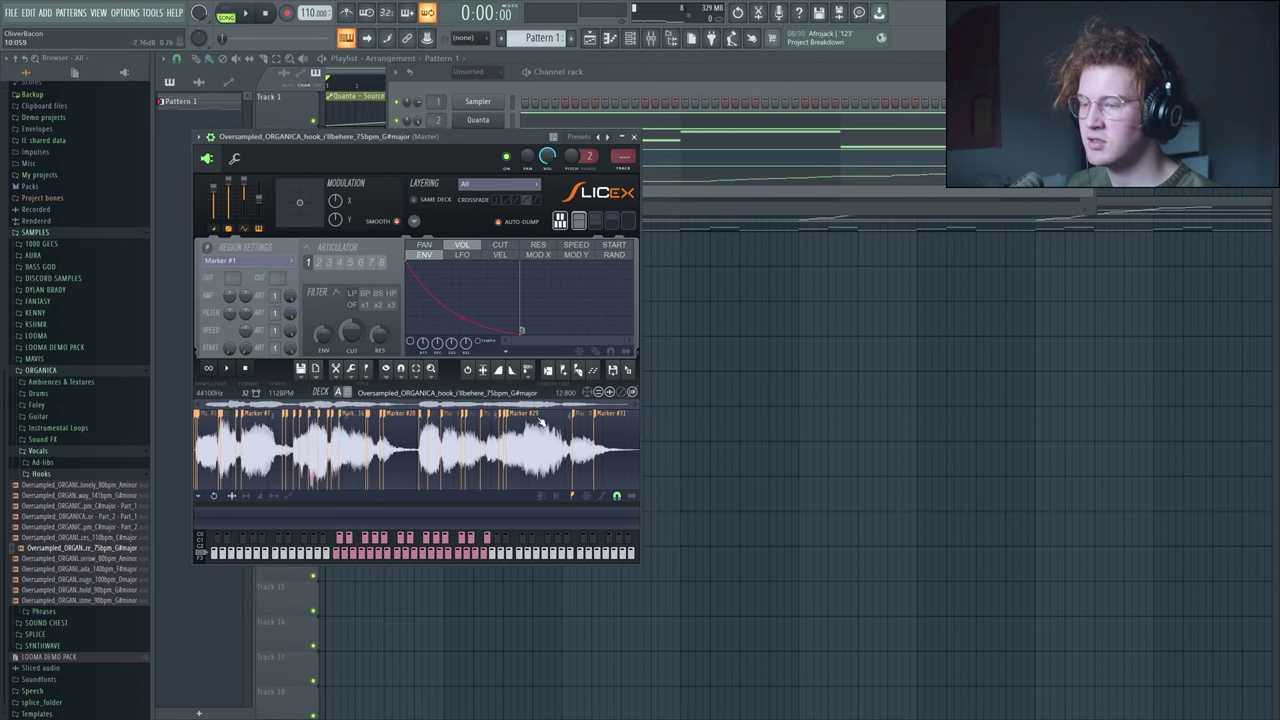
key("F7")
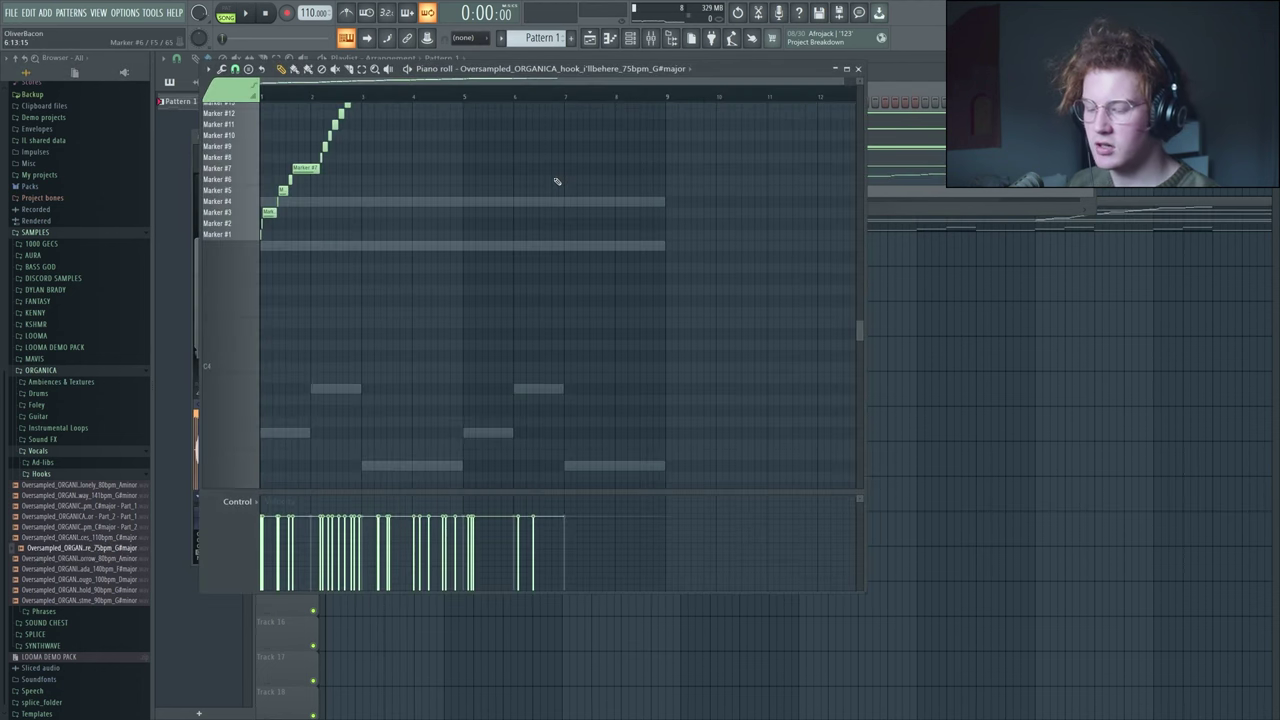
key("ctrl+a")
key("Delete")
Step: Draw new notes on chosen slice markers in the Slicex piano roll and audition them
scroll(557, 181, "up", 4)
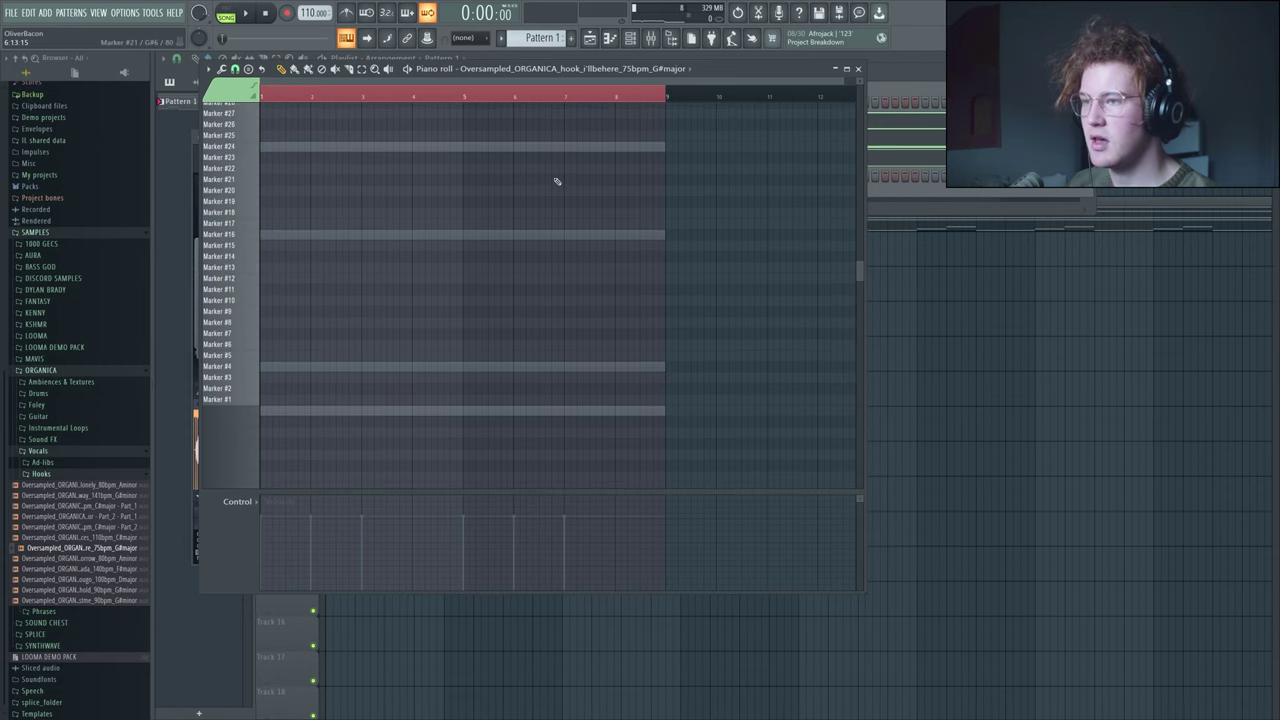
left_click(503, 74)
left_click_drag(503, 74, 663, 152)
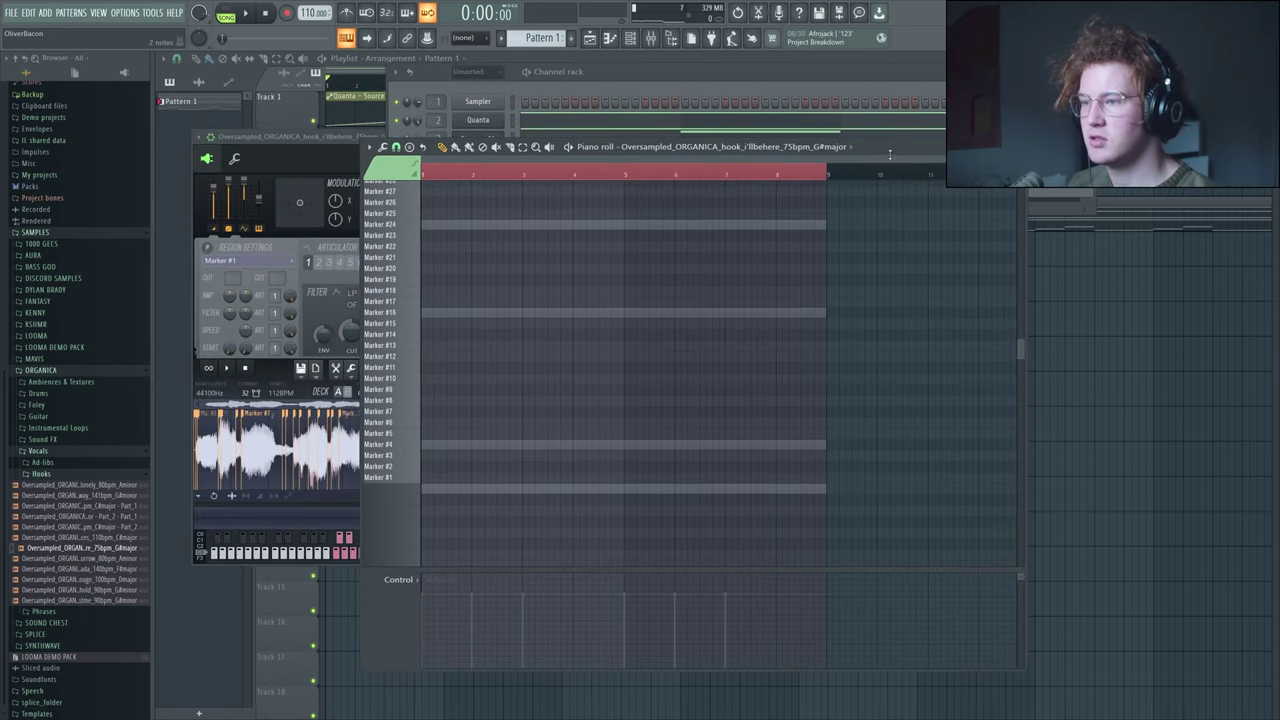
left_click(472, 250)
right_click(472, 245)
scroll(503, 294, "up", 4)
left_click(503, 294)
mouse_move(503, 294)
left_mouse_down()
mouse_move(352, 367)
mouse_move(386, 468)
left_mouse_up()
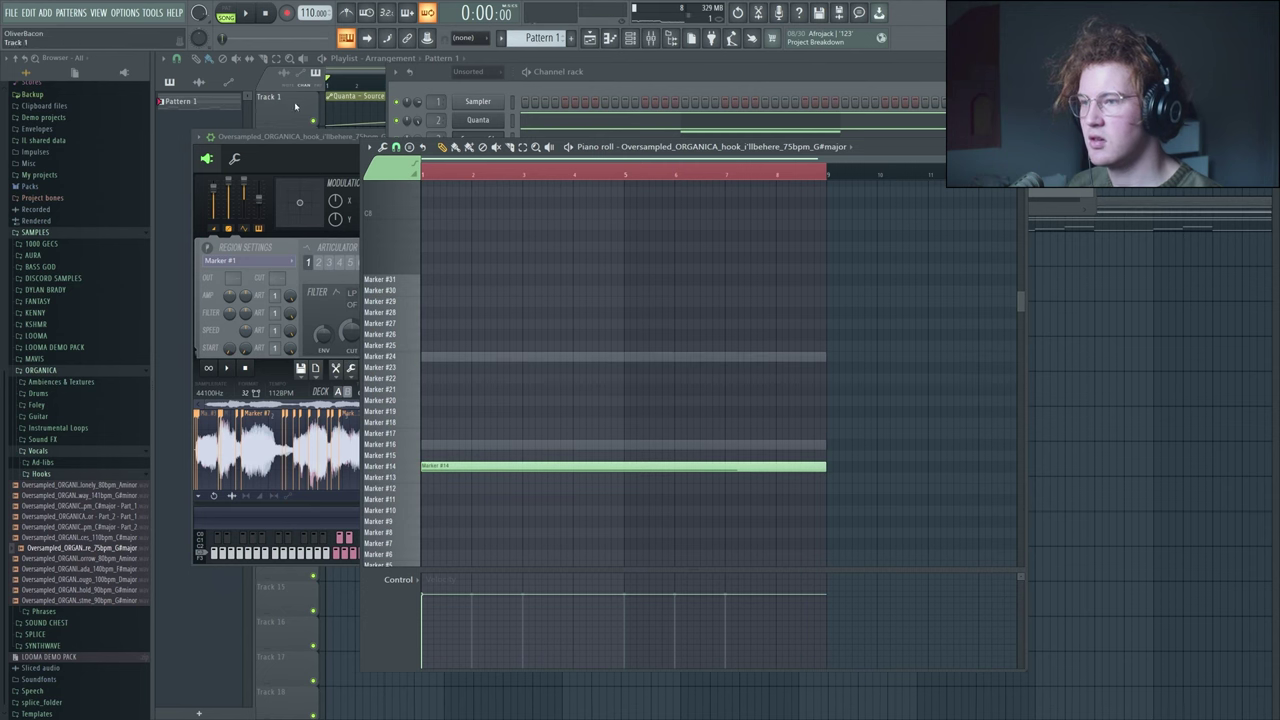
left_click(300, 140)
key("space")
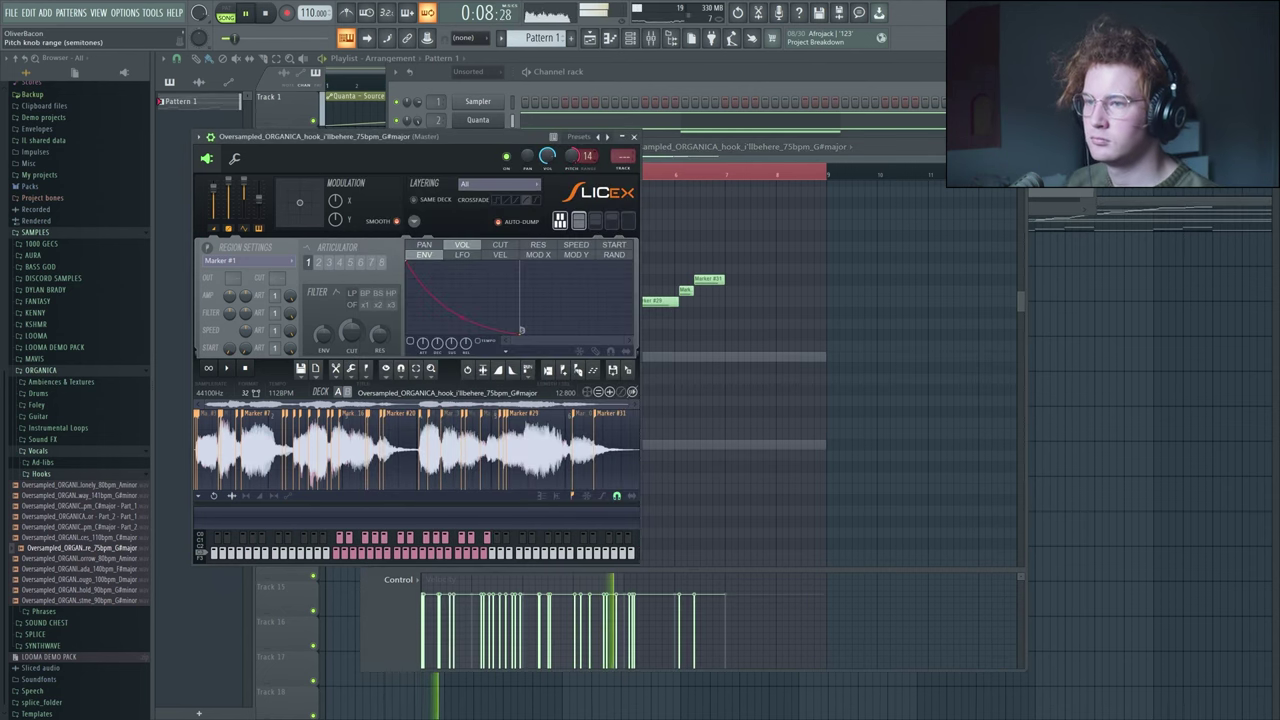
Step: Play back the new Slicex vocal slice melody
key("space")
left_click(464, 472)
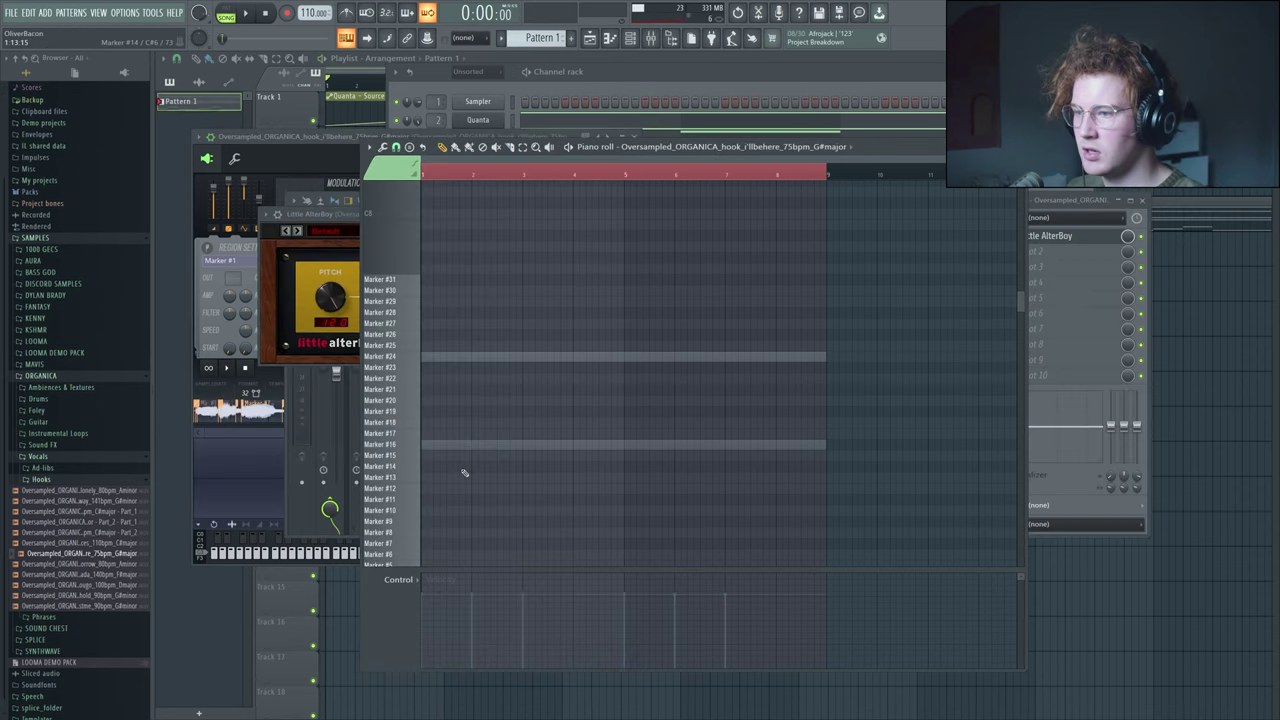
scroll(450, 458, "up", 3)
key("space")
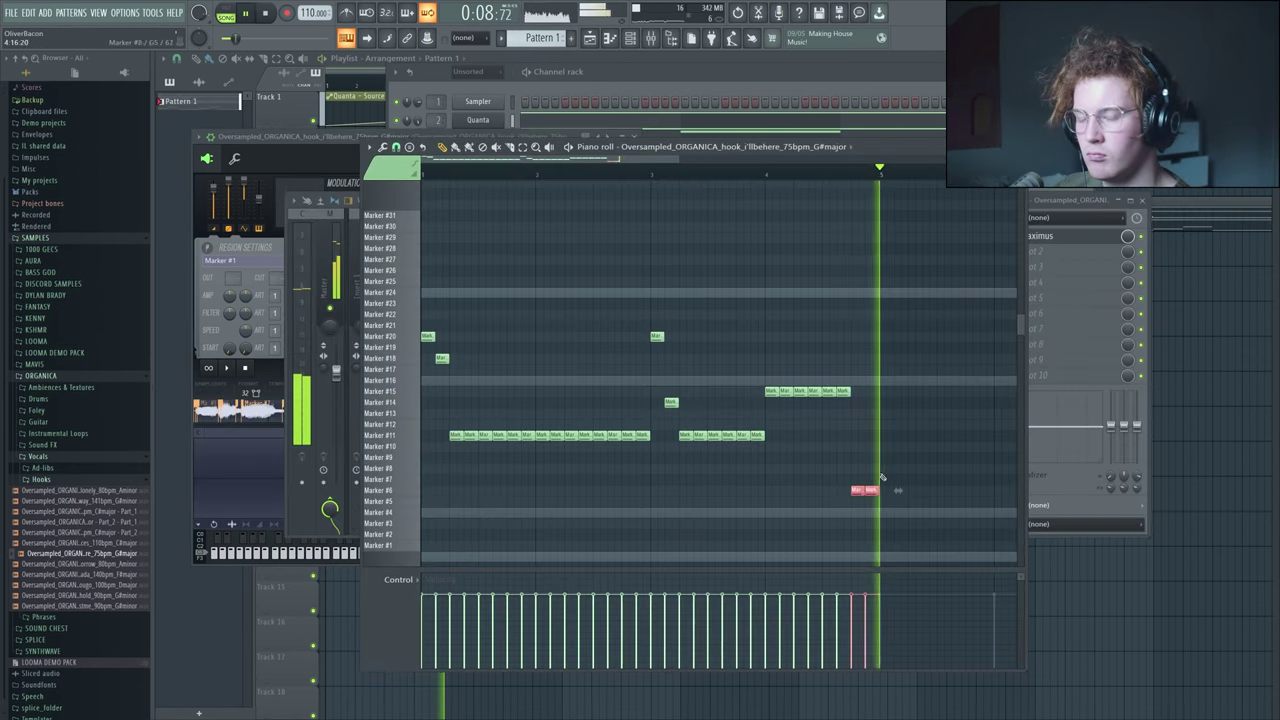
scroll(687, 378, "down", 2)
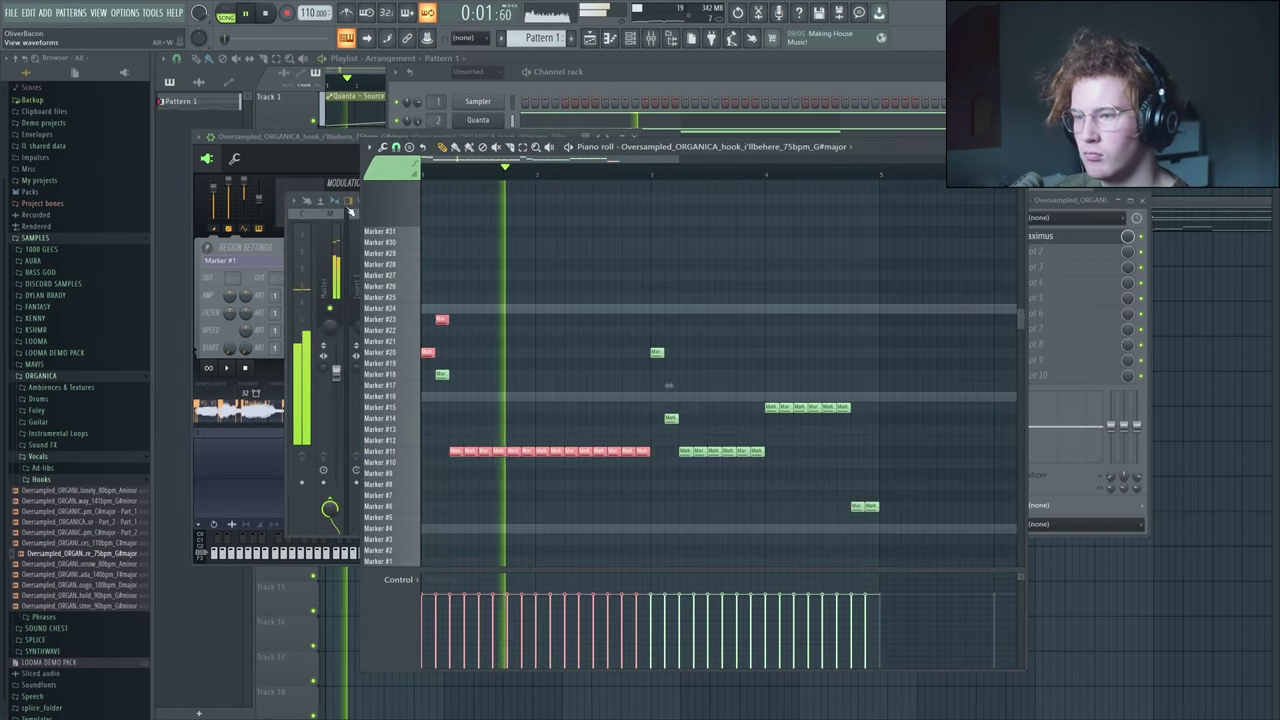
Step: Add ValhallaVintageVerb to the vocal's mixer track with 1.92 s decay, 3660 Hz high cut and 25% mix
left_click(1040, 251)
mouse_move(1031, 266)
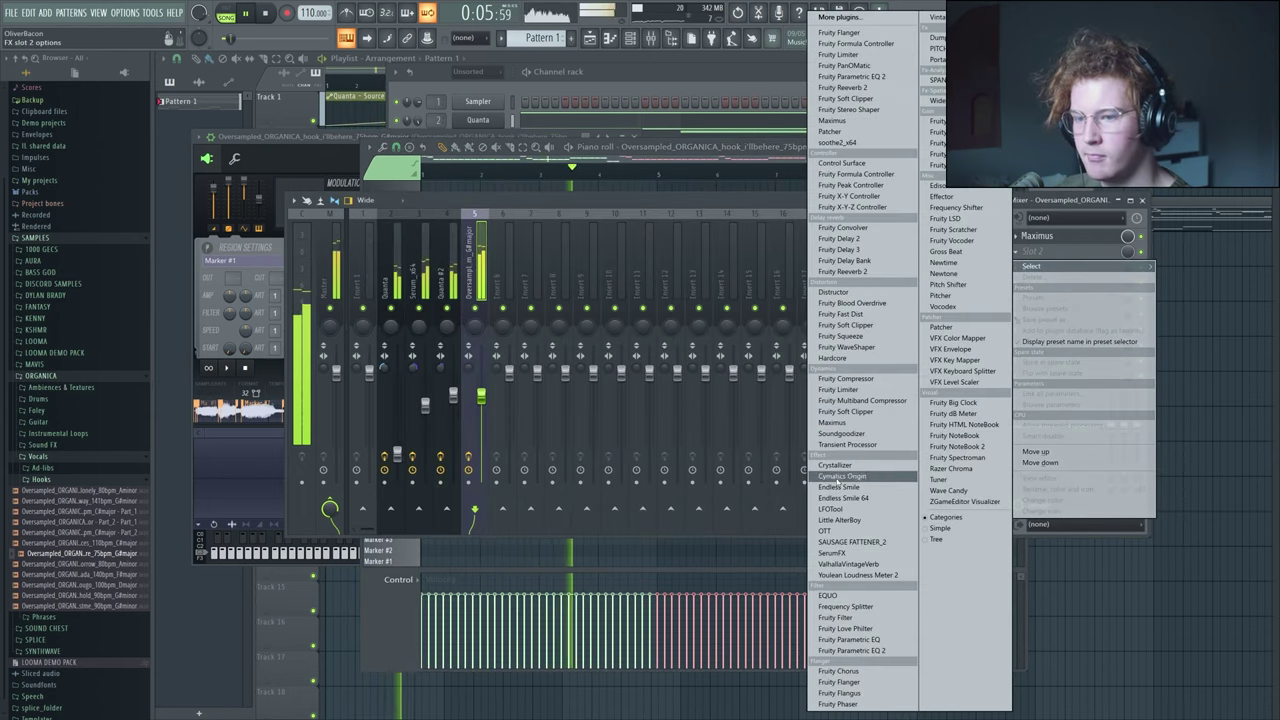
left_click(848, 564)
left_click_drag(388, 288, 390, 320)
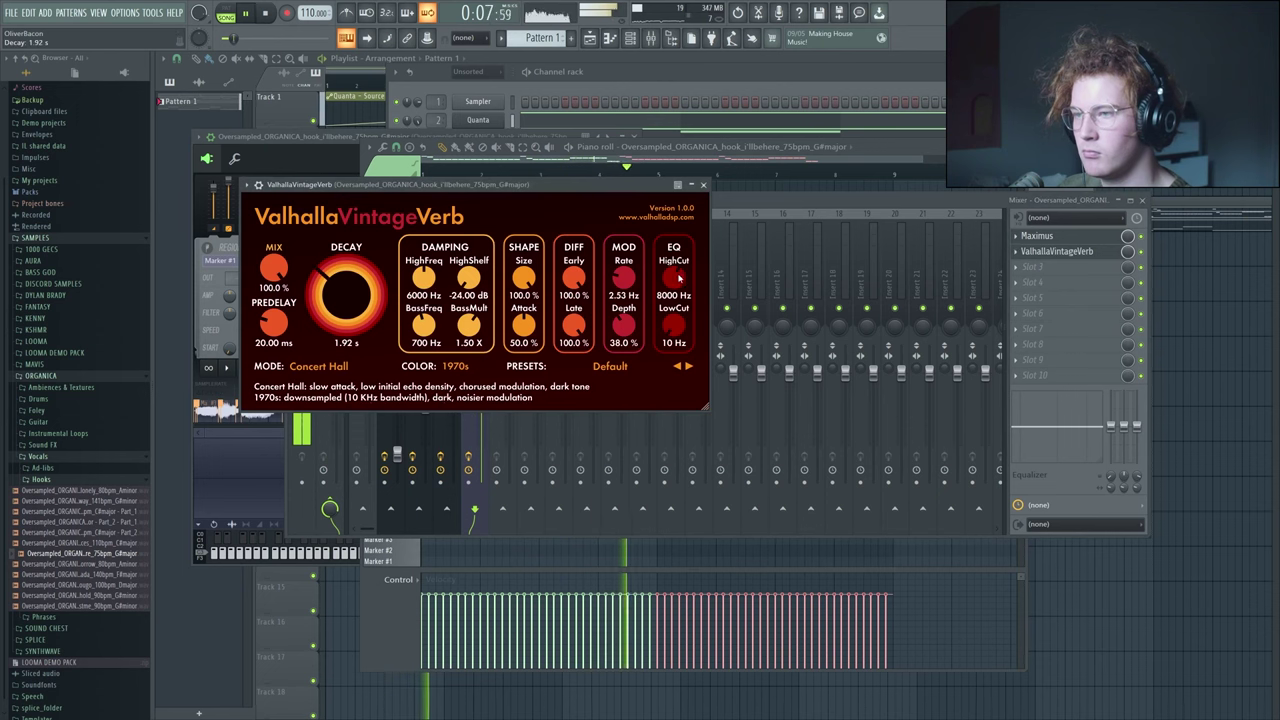
left_click_drag(673, 278, 673, 296)
left_click_drag(1127, 253, 1126, 254)
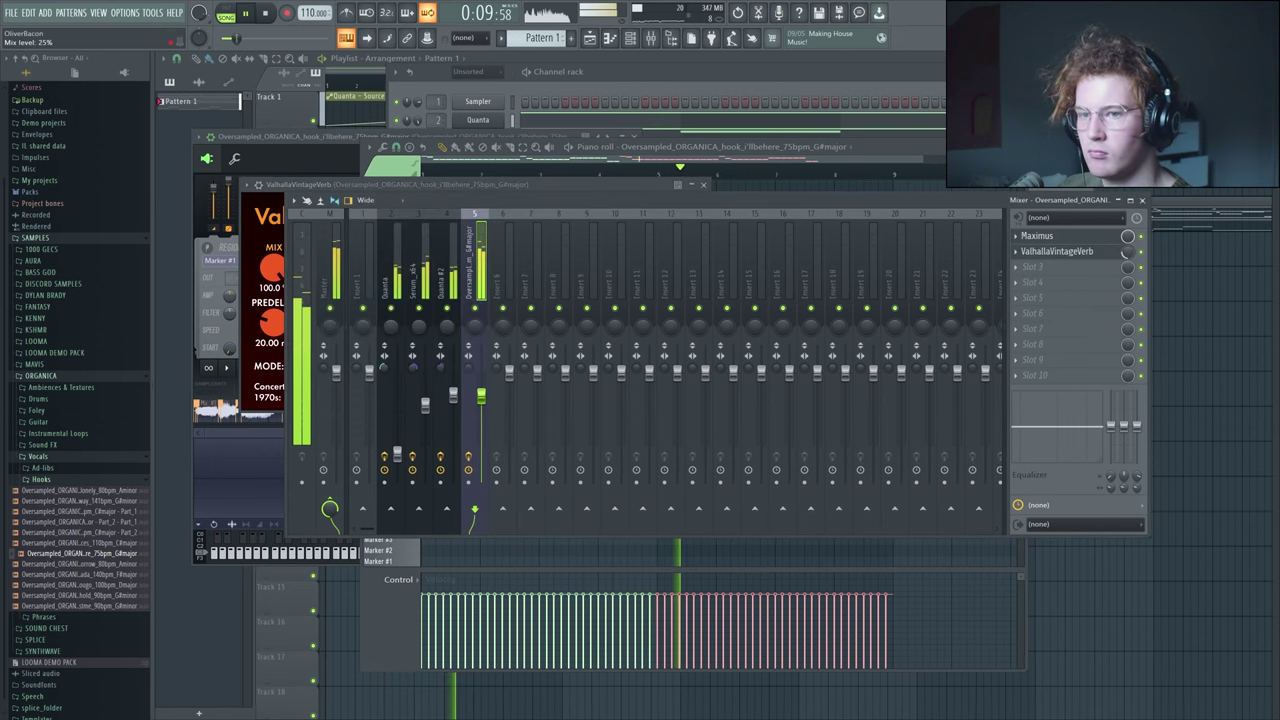